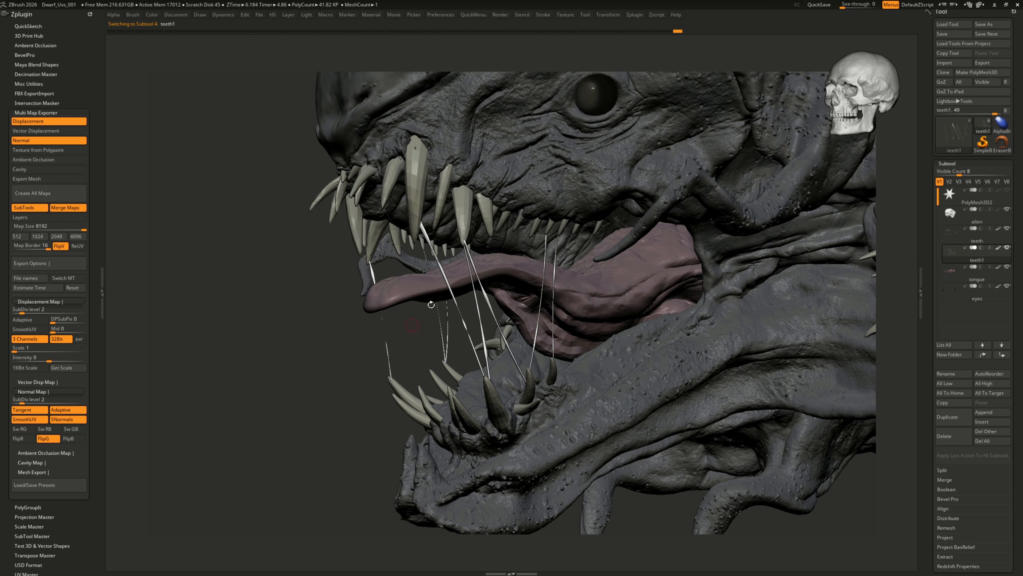
pyautogui.moveTo(335, 308); pyautogui.dragTo(624, 395)
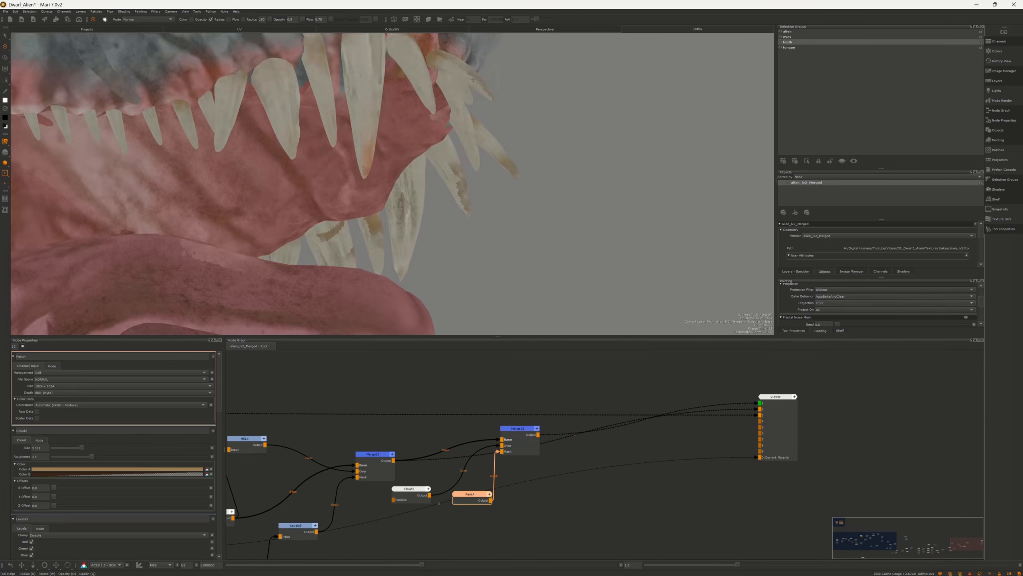
pyautogui.moveTo(91, 115); pyautogui.dragTo(32, 121)
pyautogui.moveTo(346, 137)
pyautogui.keyDown('alt'); pyautogui.mouseDown()
pyautogui.moveTo(322, 157)
pyautogui.moveTo(314, 145)
pyautogui.mouseUp(); pyautogui.keyUp('alt')
pyautogui.moveTo(366, 100)
pyautogui.mouseDown()
pyautogui.moveTo(417, 121)
pyautogui.moveTo(297, 132)
pyautogui.mouseUp()
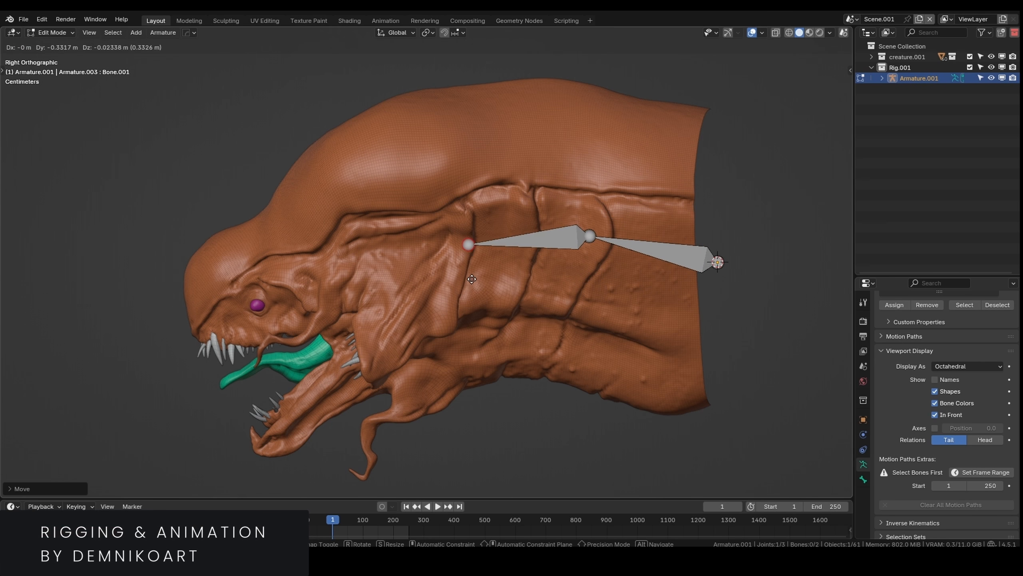
# In Blender, extend the creature's armature by extruding bones forward from the neck through the head
pyautogui.click(470, 276)
pyautogui.press('e')
pyautogui.click(358, 307)
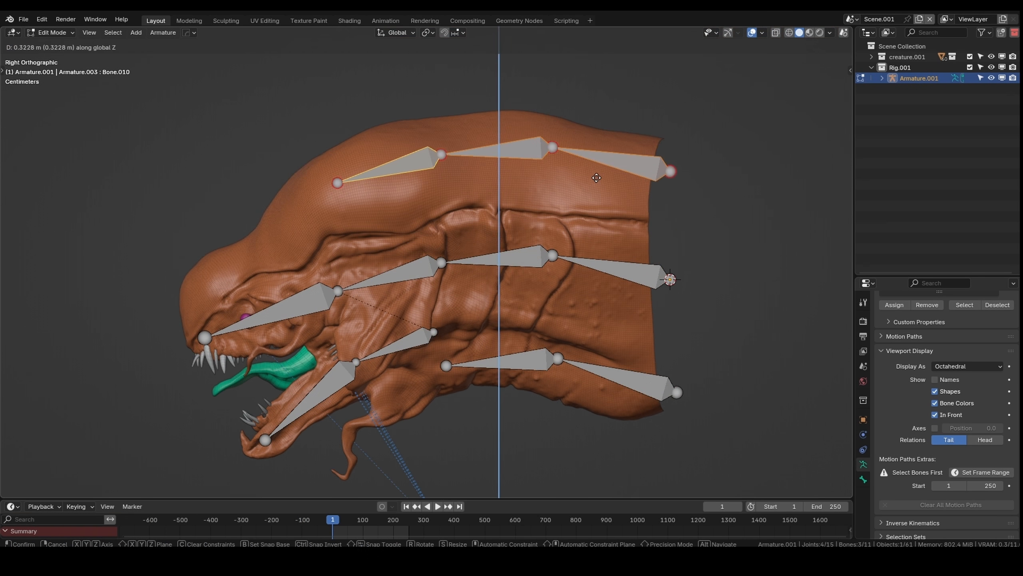
pyautogui.moveTo(443, 210); pyautogui.dragTo(473, 184, button='middle')
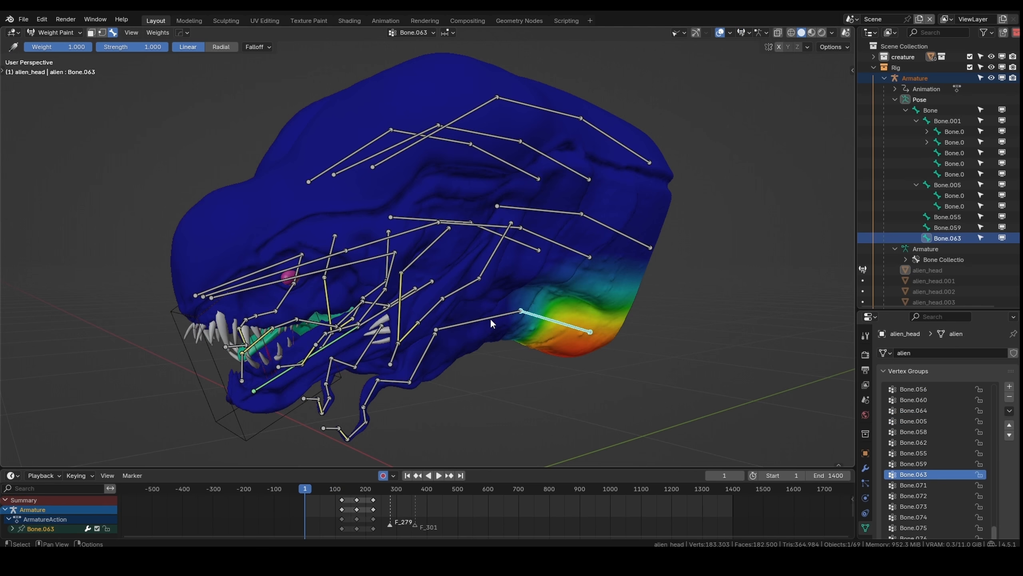
# Examine the vertex weights of individual neck and crest bones on the alien head in Weight Paint mode
pyautogui.click(490, 318)
pyautogui.click(602, 223)
pyautogui.click(562, 324)
pyautogui.click(481, 107)
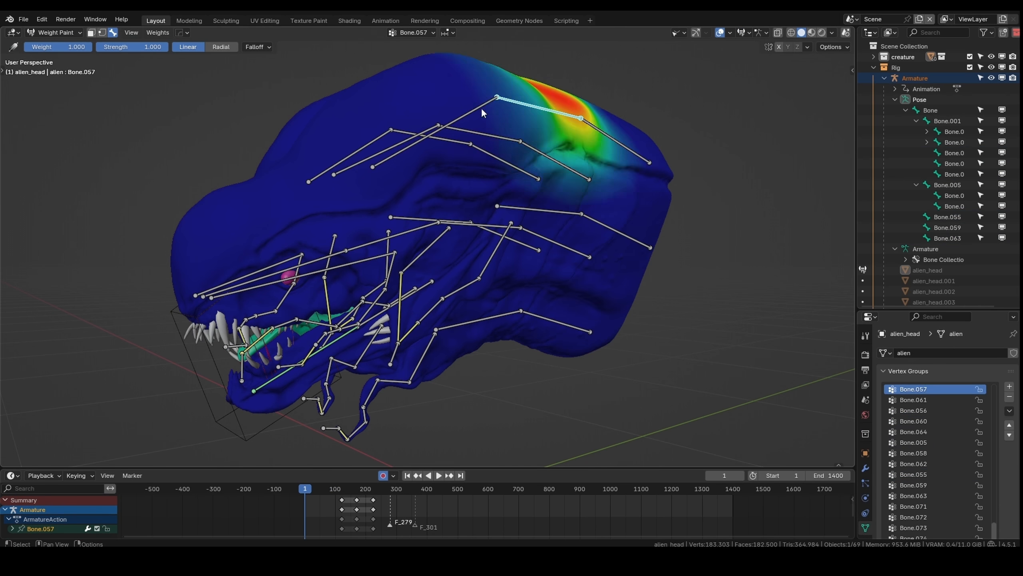
pyautogui.moveTo(481, 107); pyautogui.dragTo(456, 165, button='middle')
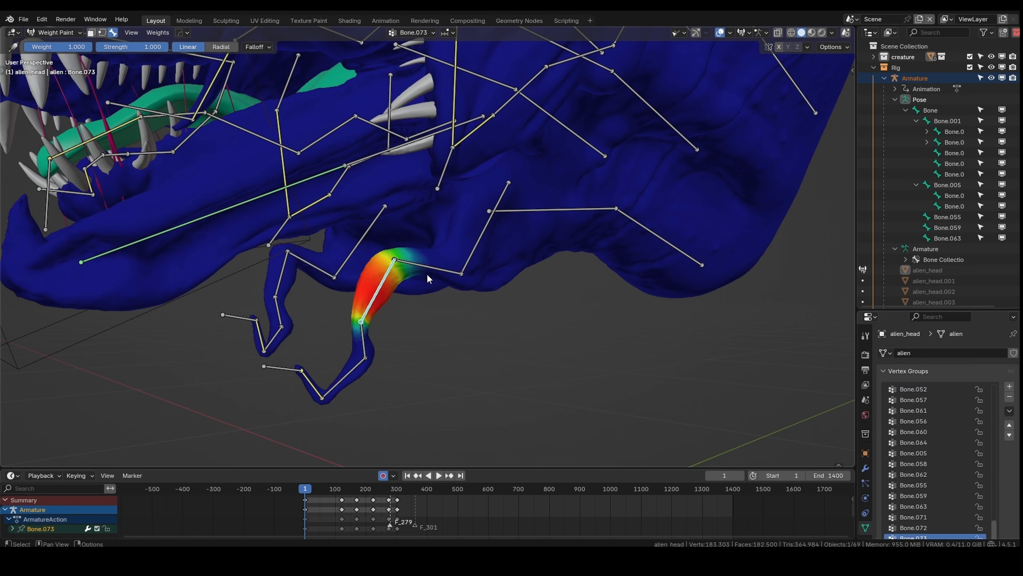
# Trackball-rotate the snout bone, Bone.003, to deform the front of the head
pyautogui.click(428, 272)
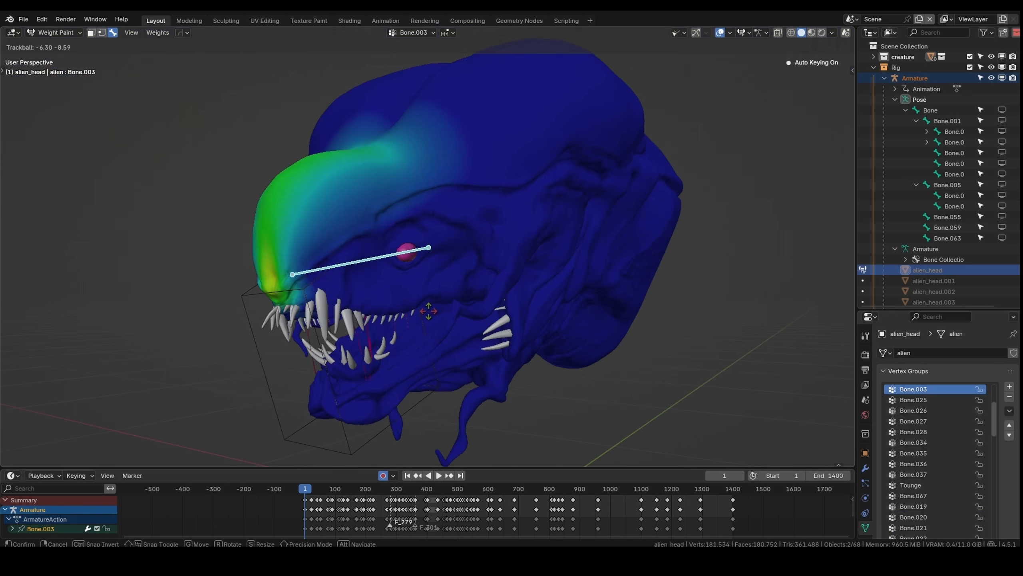
pyautogui.press('r')
pyautogui.press('r')
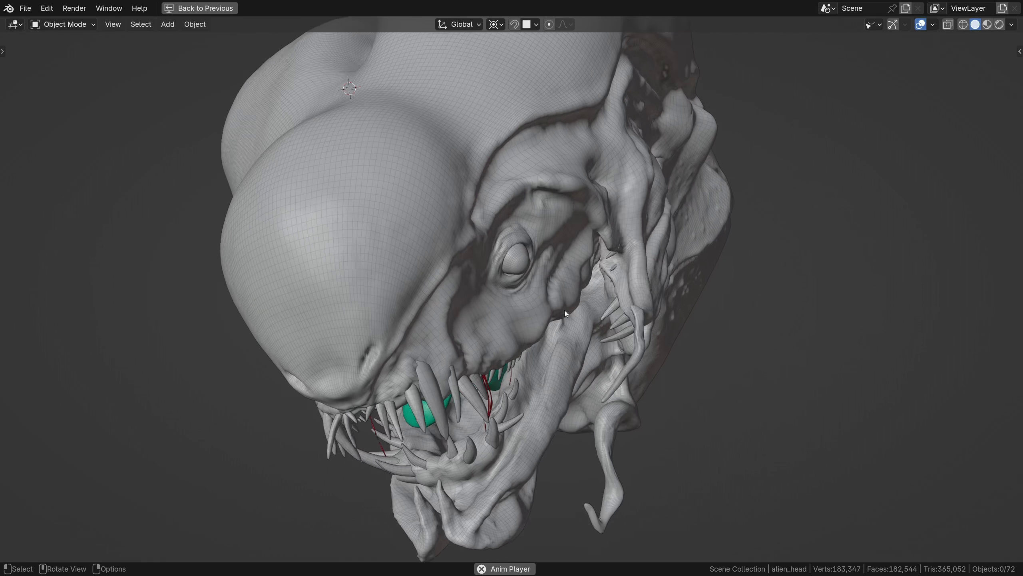
# Play the creature's head animation in the full-size viewport and watch it from different angles
pyautogui.hotkey('shift', 'space')
pyautogui.keyDown('alt'); pyautogui.moveTo(561, 293); pyautogui.dragTo(572, 302); pyautogui.keyUp('alt')
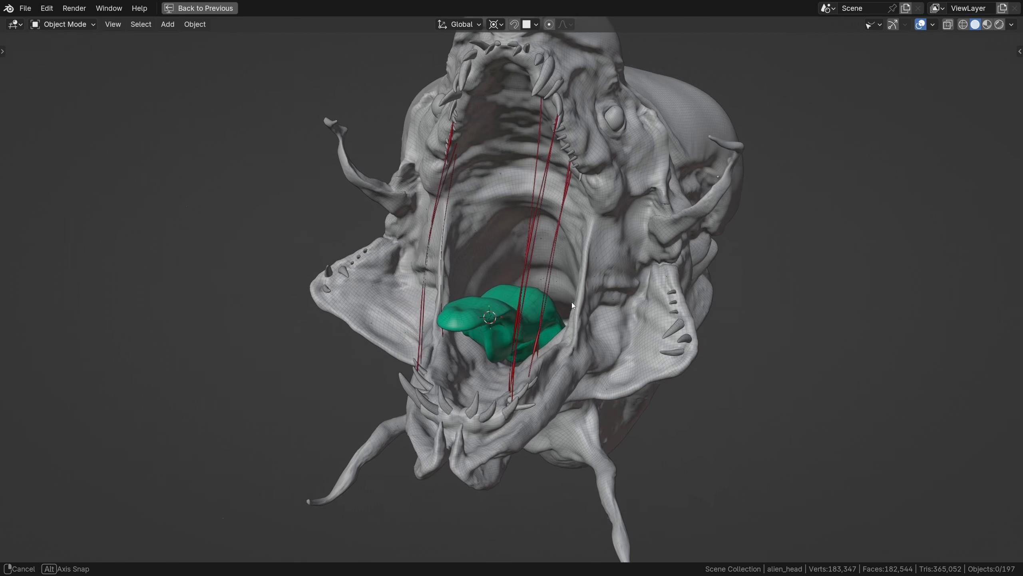
pyautogui.moveTo(573, 305); pyautogui.dragTo(578, 312, button='middle')
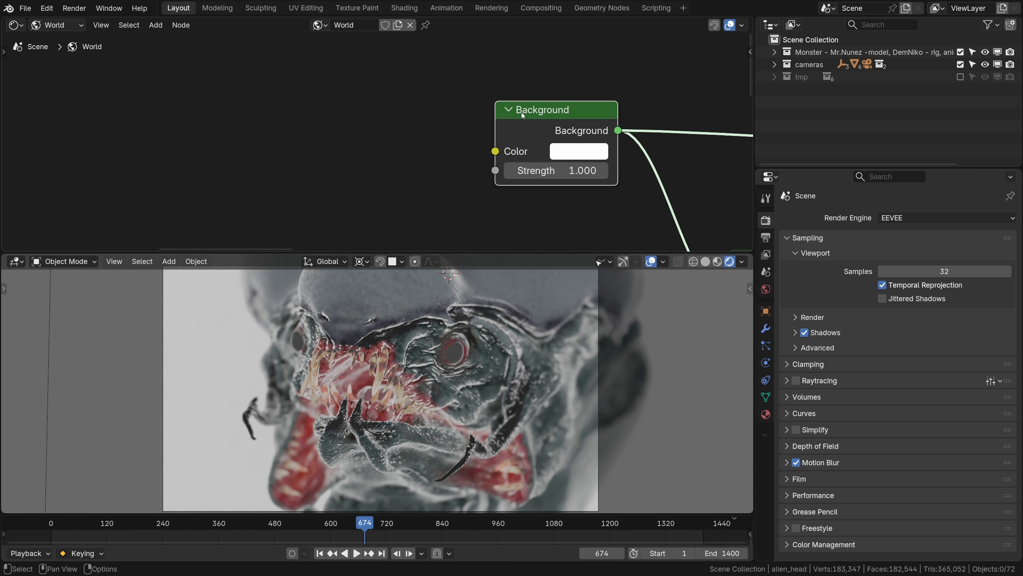
# Add an Environment Texture with Mapping and Texture Coordinate nodes to the world's Background and load an HDRI image
pyautogui.hotkey('ctrl', 't')
pyautogui.scroll(-3, 479, 116)
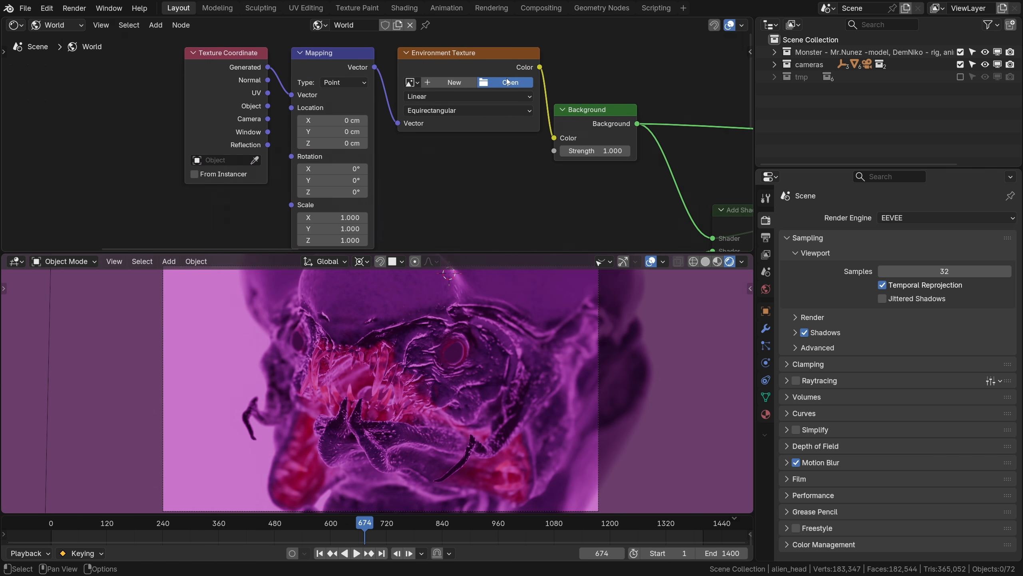
pyautogui.click(508, 82)
pyautogui.click(403, 240)
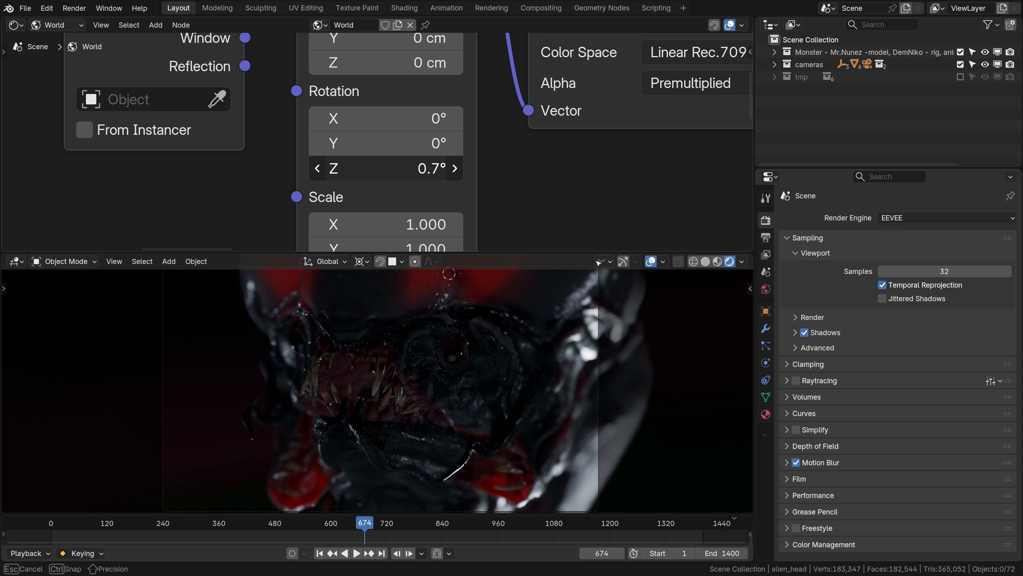
# Rotate the environment map around Z in the Mapping node and lower the Background strength to about 0.3
pyautogui.moveTo(386, 169); pyautogui.dragTo(620, 168)
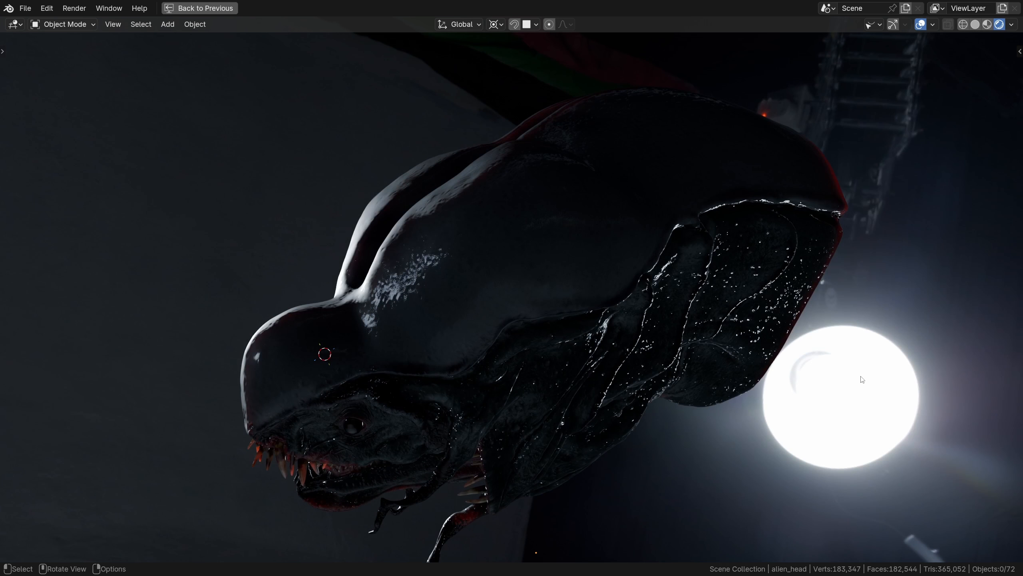
pyautogui.moveTo(426, 350); pyautogui.dragTo(447, 253, button='middle')
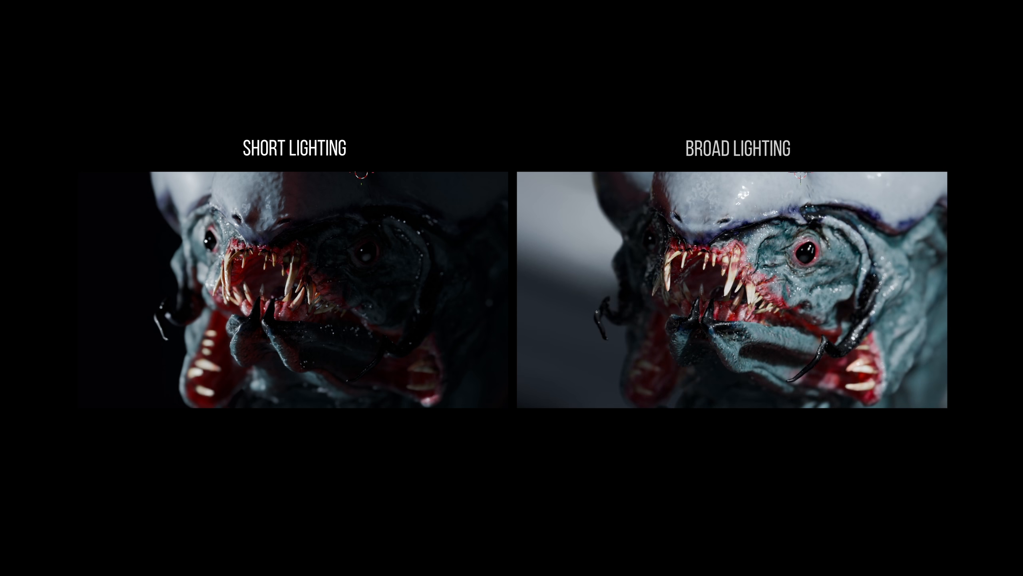
pyautogui.moveTo(936, 350)
pyautogui.mouseDown()
pyautogui.moveTo(983, 351)
pyautogui.moveTo(937, 351)
pyautogui.mouseUp()
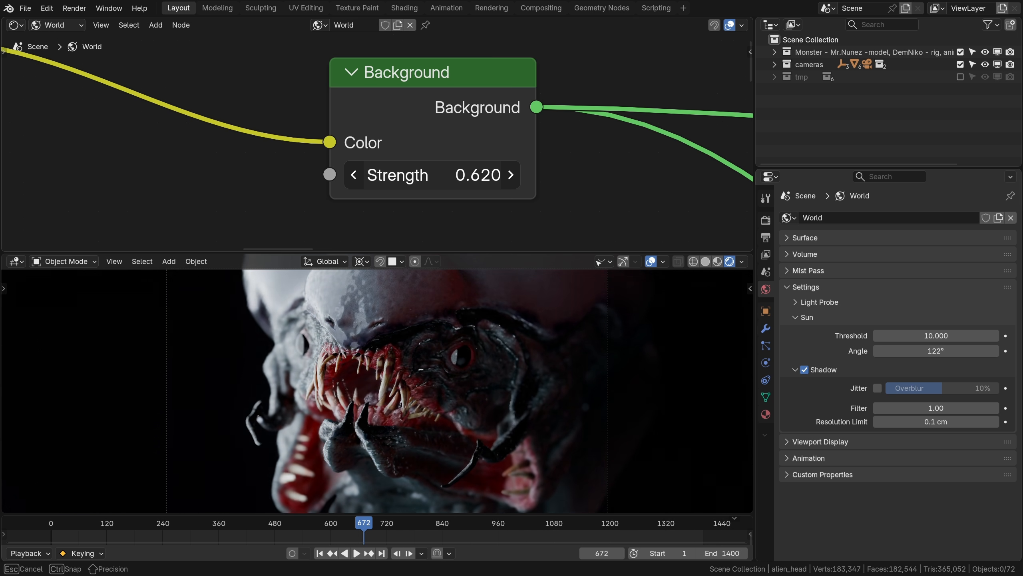
pyautogui.moveTo(433, 175); pyautogui.dragTo(383, 175)
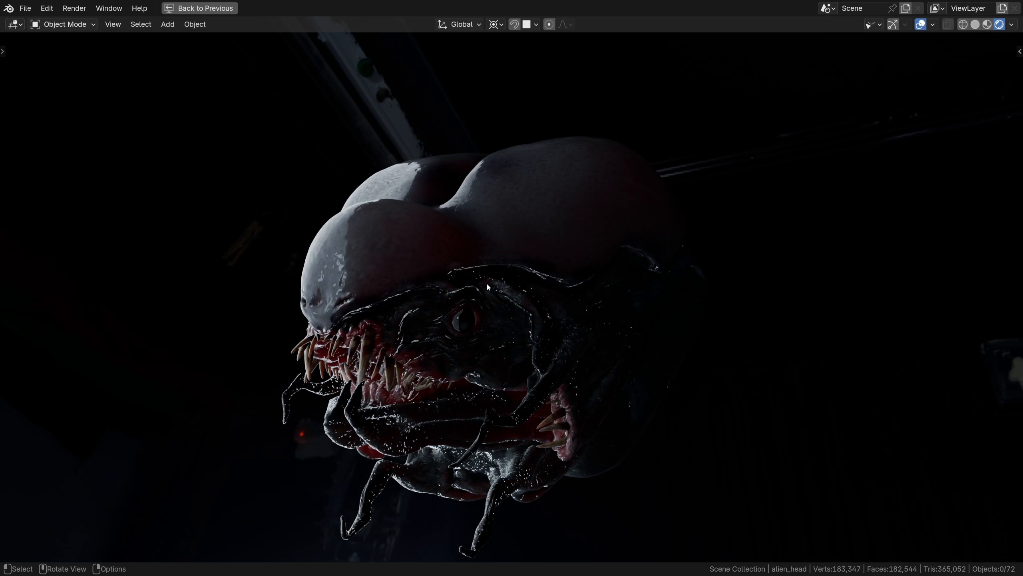
pyautogui.moveTo(515, 347); pyautogui.dragTo(554, 216, button='middle')
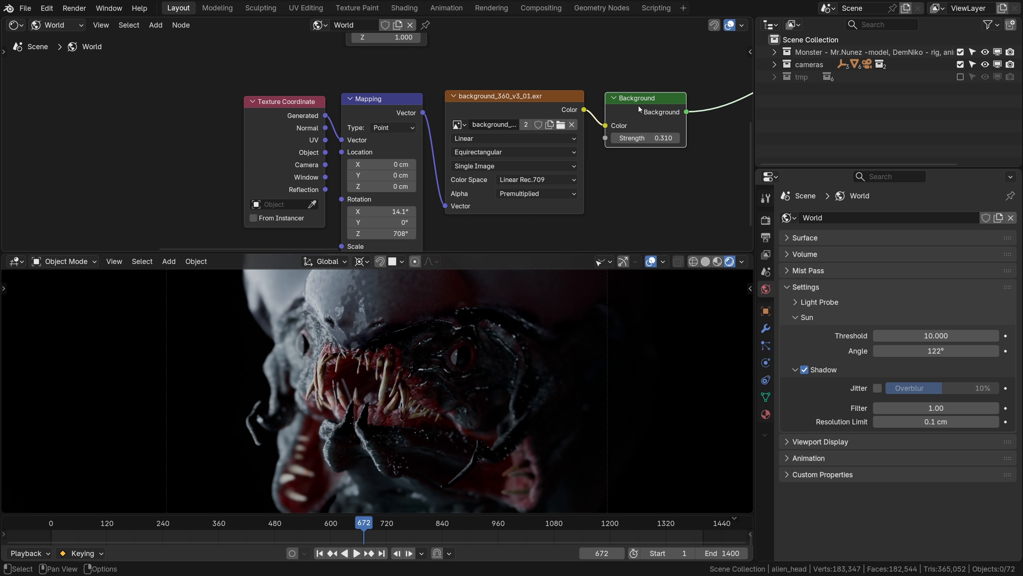
# Preview the Background node fed by background_360_v3_01.exr and reset its Strength to 1.000
pyautogui.keyDown('ctrl'); pyautogui.keyDown('shift'); pyautogui.click(668, 112); pyautogui.keyUp('shift'); pyautogui.keyUp('ctrl')
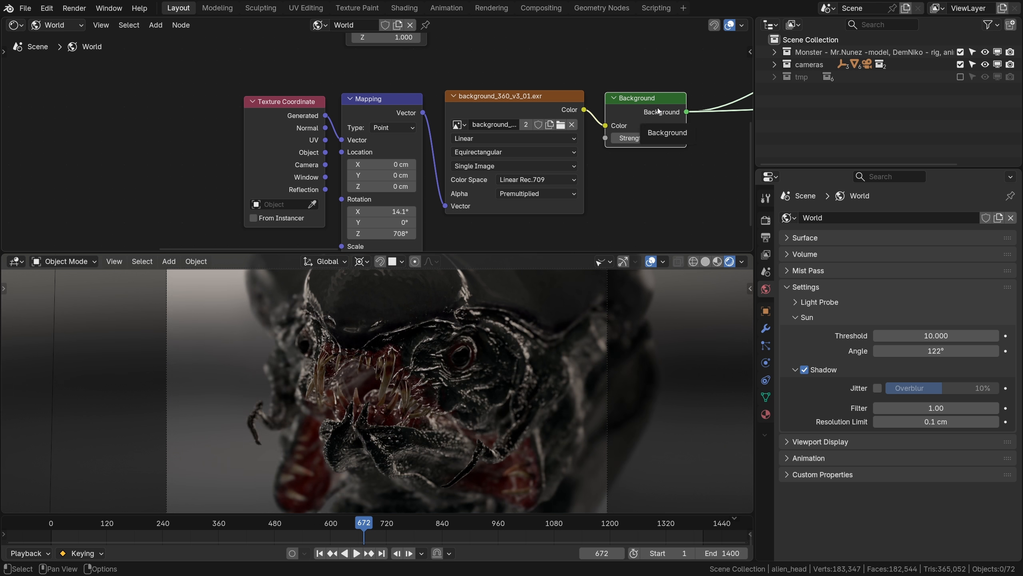
pyautogui.press('BackSpace')
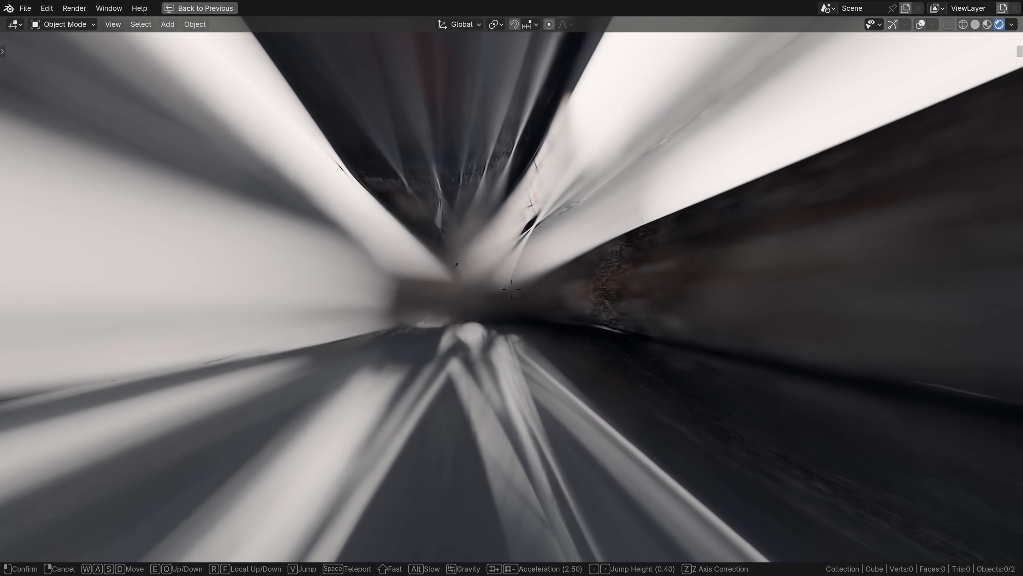
# Look around the surrounding environment image in the rendered viewport with walk navigation
pyautogui.press('d')
pyautogui.press('e')
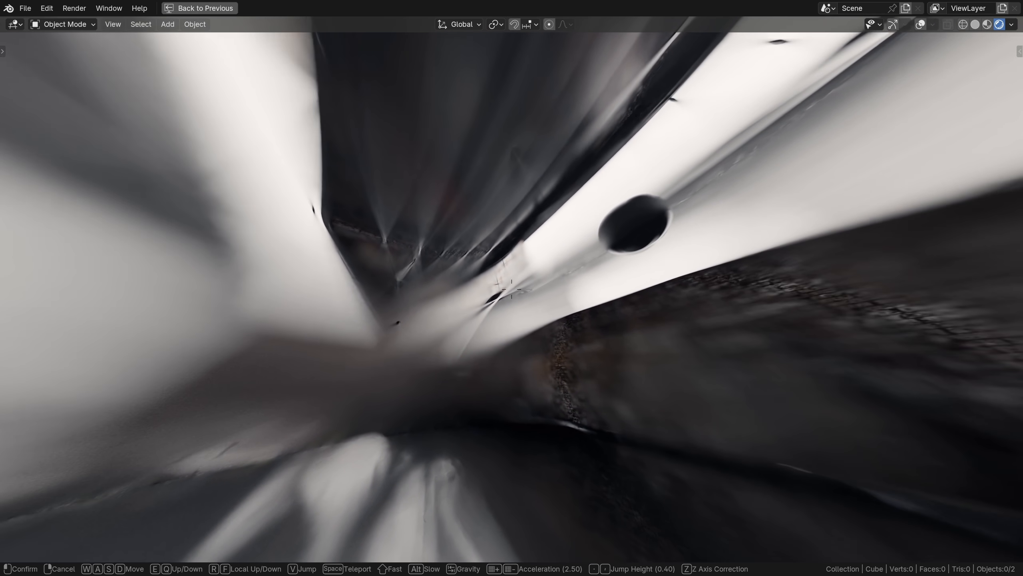
pyautogui.press('s')
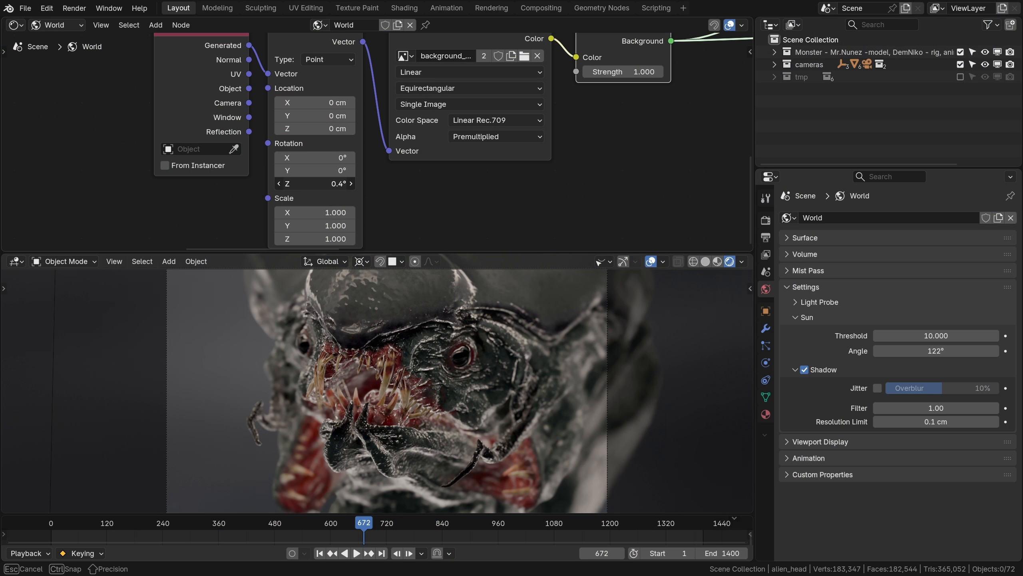
# Try rotating the background_360_v3_01.exr environment around Z in its Mapping node
pyautogui.moveTo(315, 184); pyautogui.dragTo(407, 184)
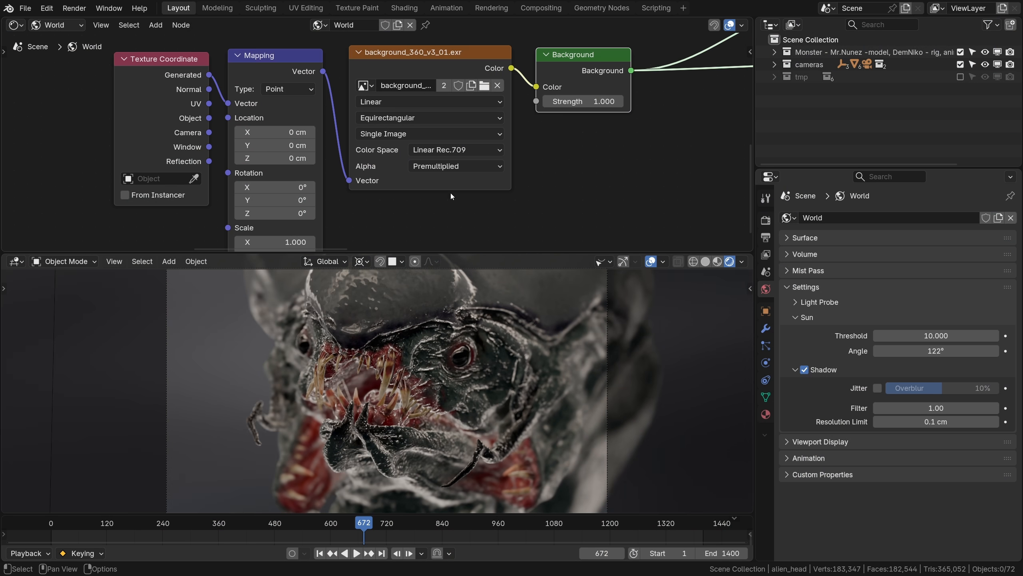
pyautogui.scroll(-2, 451, 196)
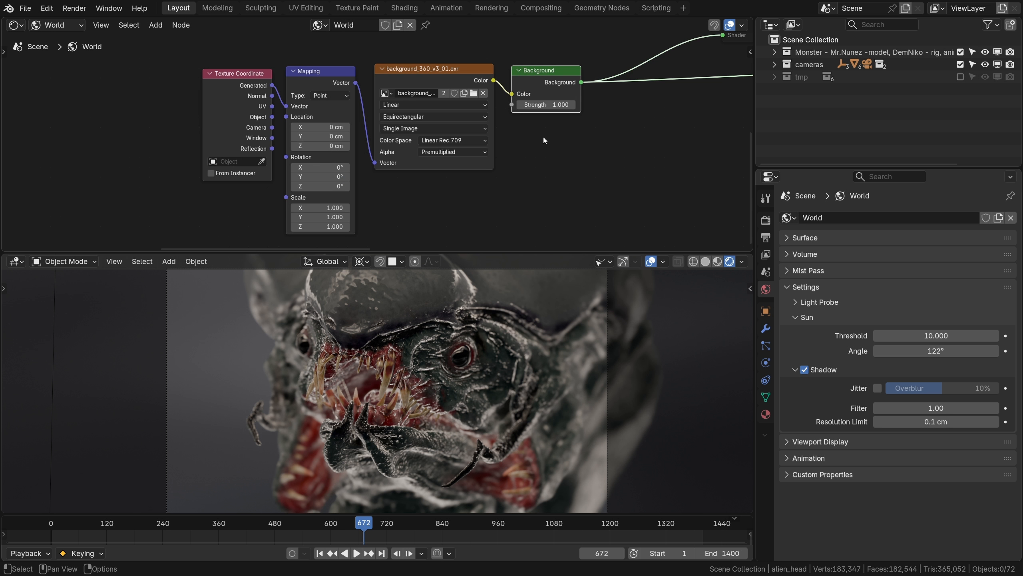
# Turn on Raytracing in the EEVEE render settings
pyautogui.click(766, 221)
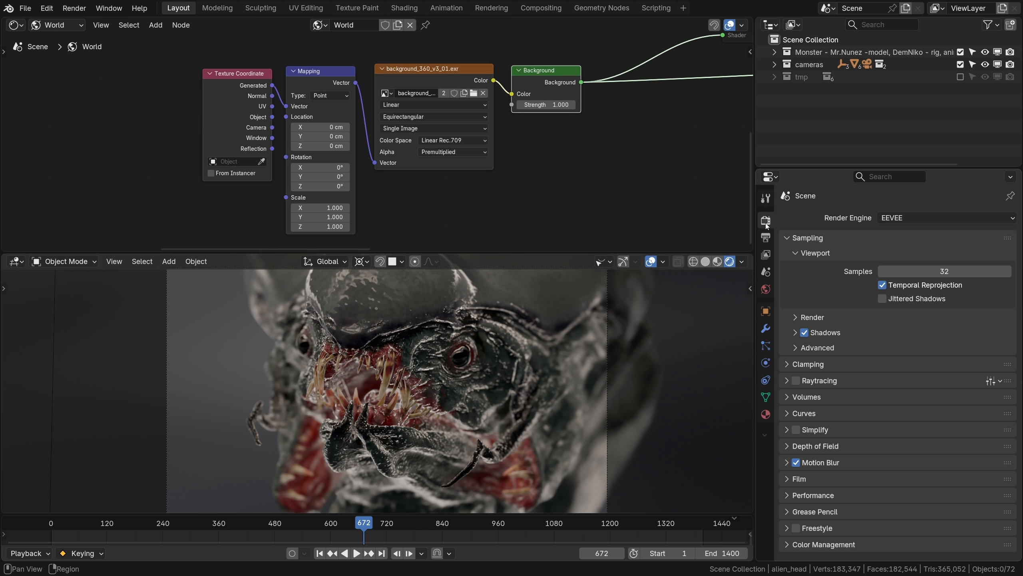
pyautogui.click(797, 380)
pyautogui.click(800, 384)
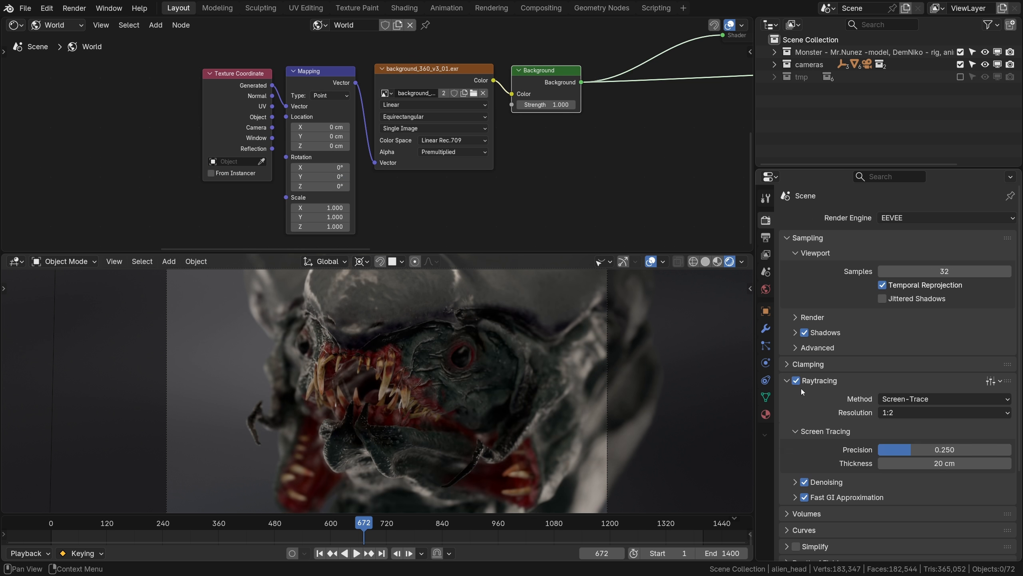
# Turn off Fast GI Approximation and Denoising, and set screen tracing Precision to 1.000 and Thickness to 100 cm
pyautogui.click(804, 497)
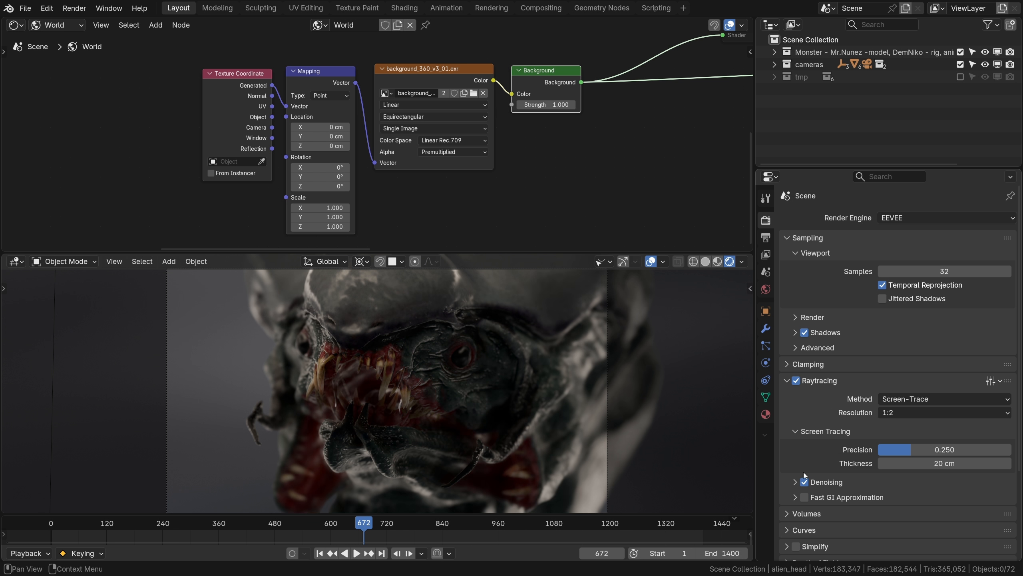
pyautogui.click(805, 482)
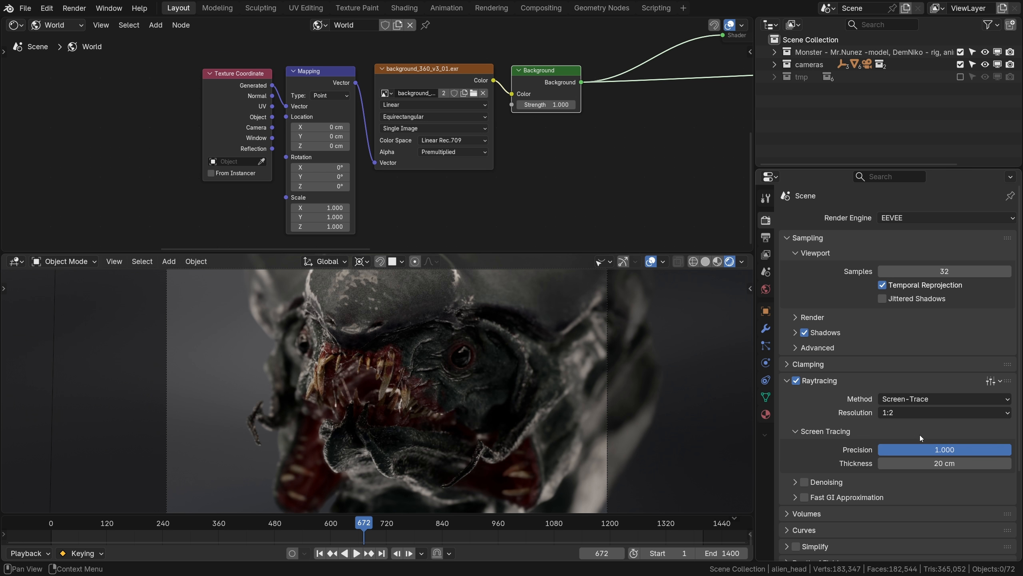
pyautogui.press('Return')
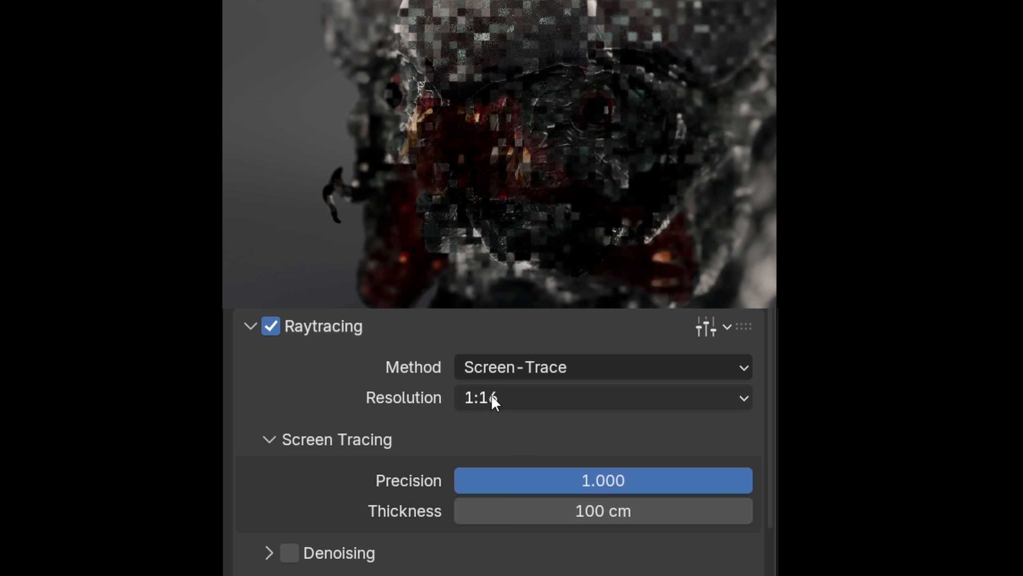
# Raise the raytracing Resolution through 1:8, 1:4 and 1:2 up to 1:1
pyautogui.click(491, 397)
pyautogui.click(489, 518)
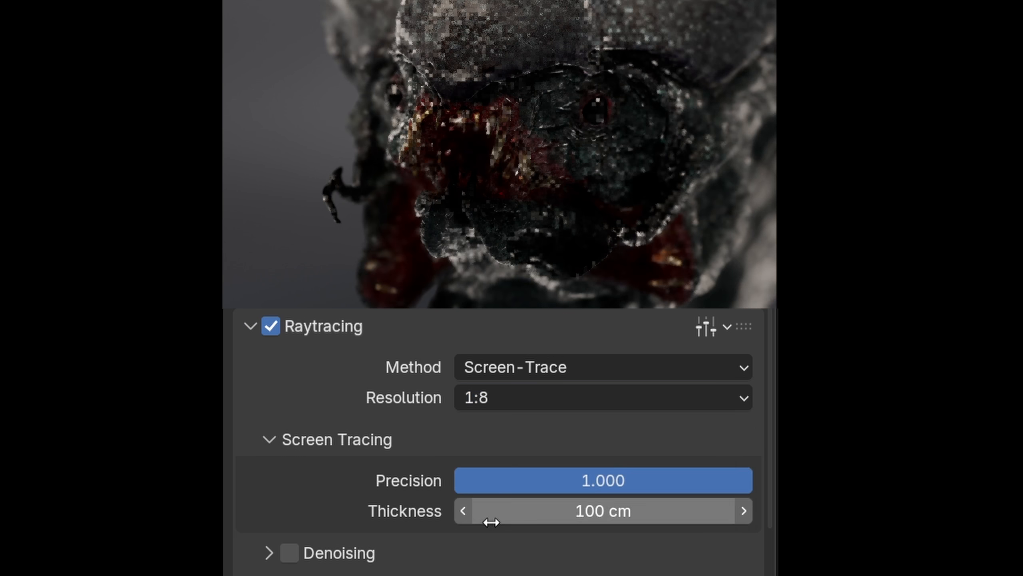
pyautogui.click(494, 403)
pyautogui.click(490, 490)
pyautogui.click(490, 398)
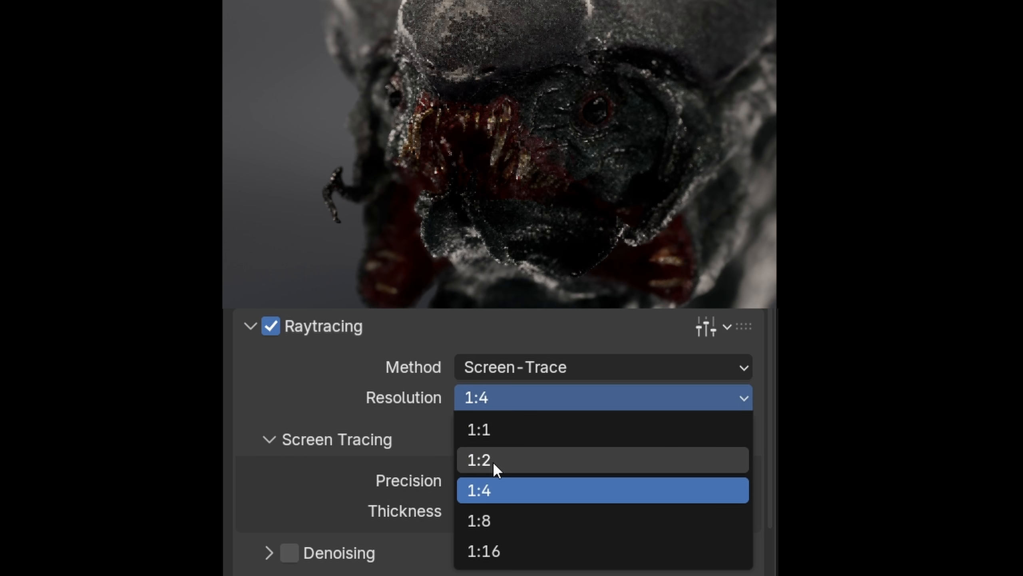
pyautogui.click(493, 462)
pyautogui.click(501, 400)
pyautogui.click(484, 428)
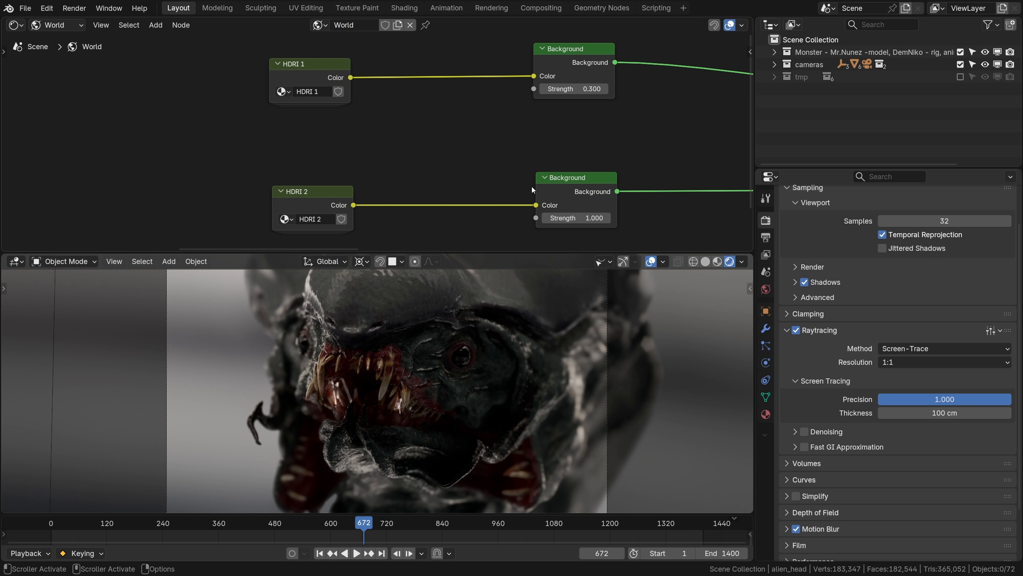
# Compare the lighting of the HDRI 1 and HDRI 2 Background nodes, ending on the HDRI 1 preview
pyautogui.keyDown('ctrl'); pyautogui.keyDown('shift'); pyautogui.click(557, 72); pyautogui.keyUp('shift'); pyautogui.keyUp('ctrl')
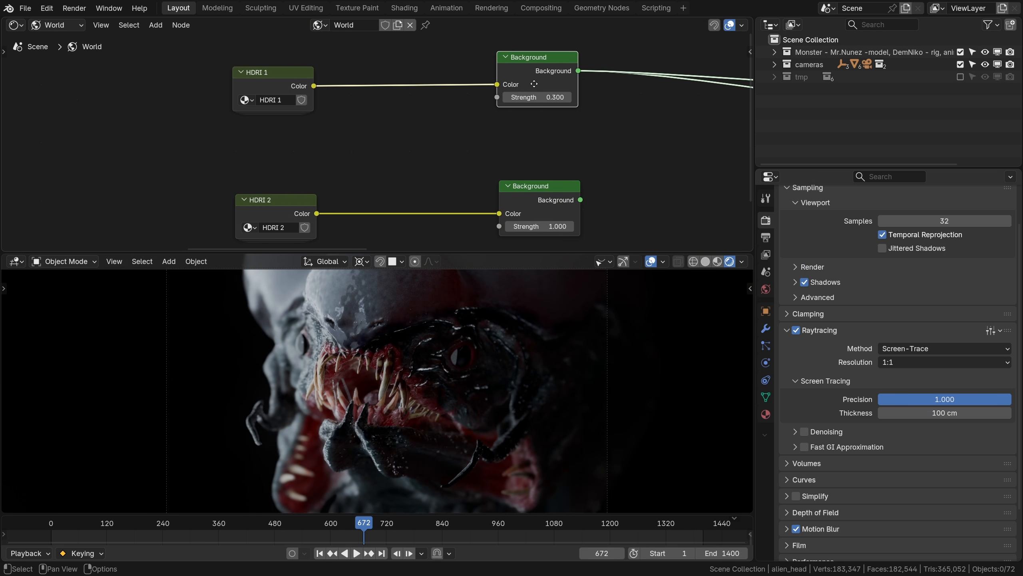
pyautogui.keyDown('ctrl'); pyautogui.keyDown('shift'); pyautogui.click(548, 187); pyautogui.keyUp('shift'); pyautogui.keyUp('ctrl')
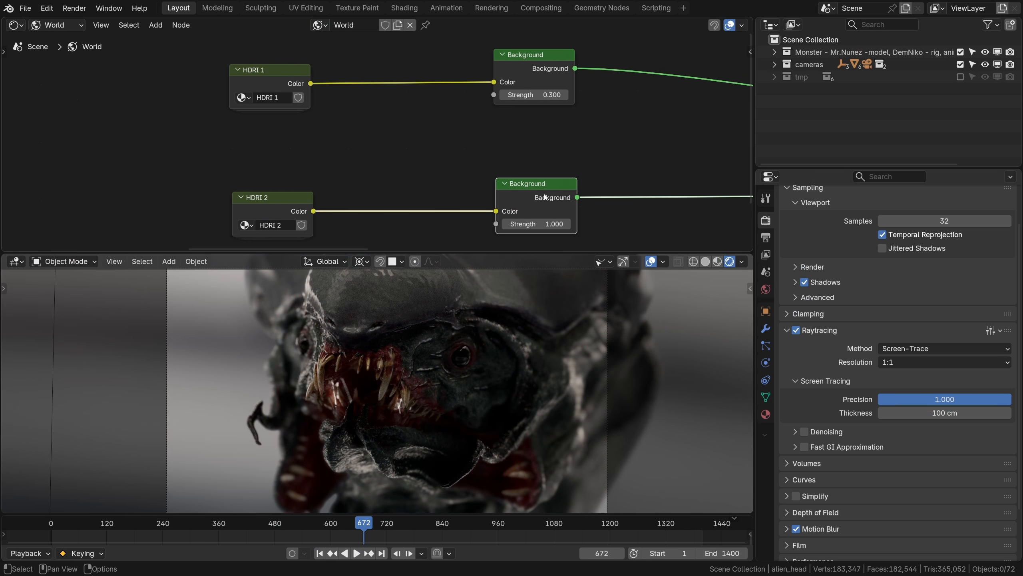
pyautogui.hotkey('ctrl', 'z')
# Insert an Add Shader node beside the two Background nodes in the world node tree
pyautogui.hotkey('shift', 'a')
pyautogui.moveTo(512, 109)
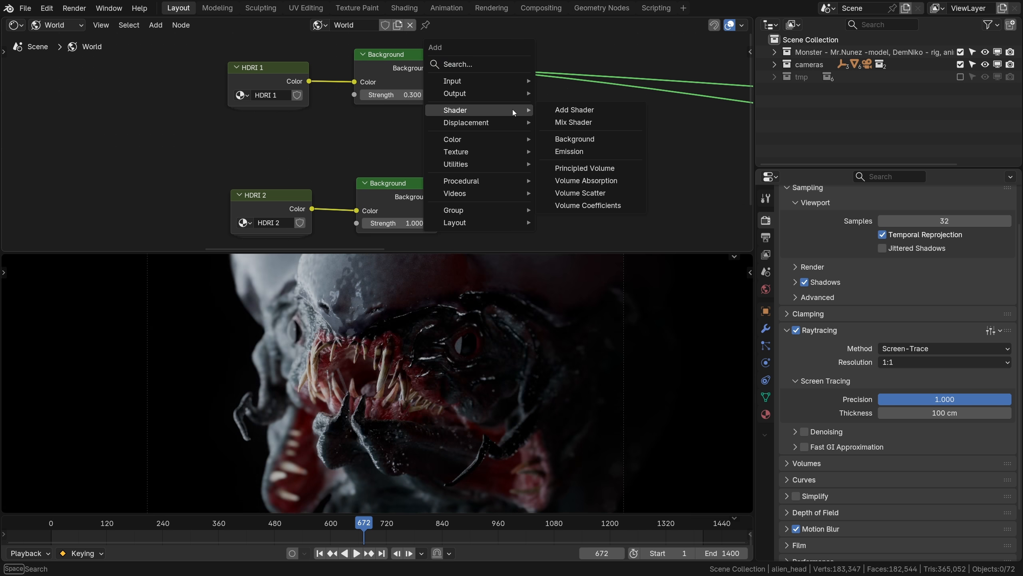
pyautogui.click(563, 108)
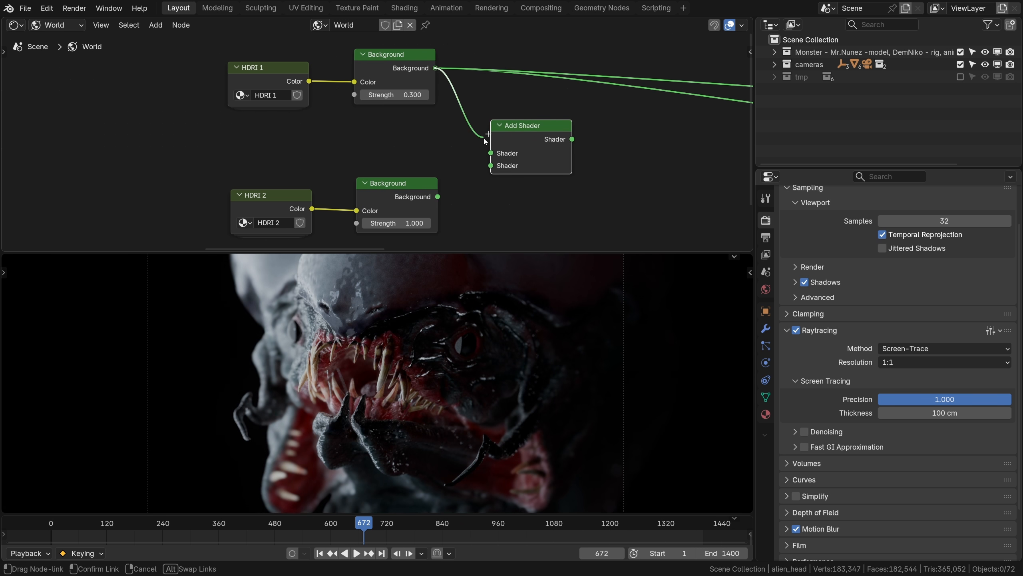
# Feed the HDRI Background nodes into the Add Shader node and enable shadow Jitter for the world's sun
pyautogui.moveTo(454, 187); pyautogui.dragTo(487, 170)
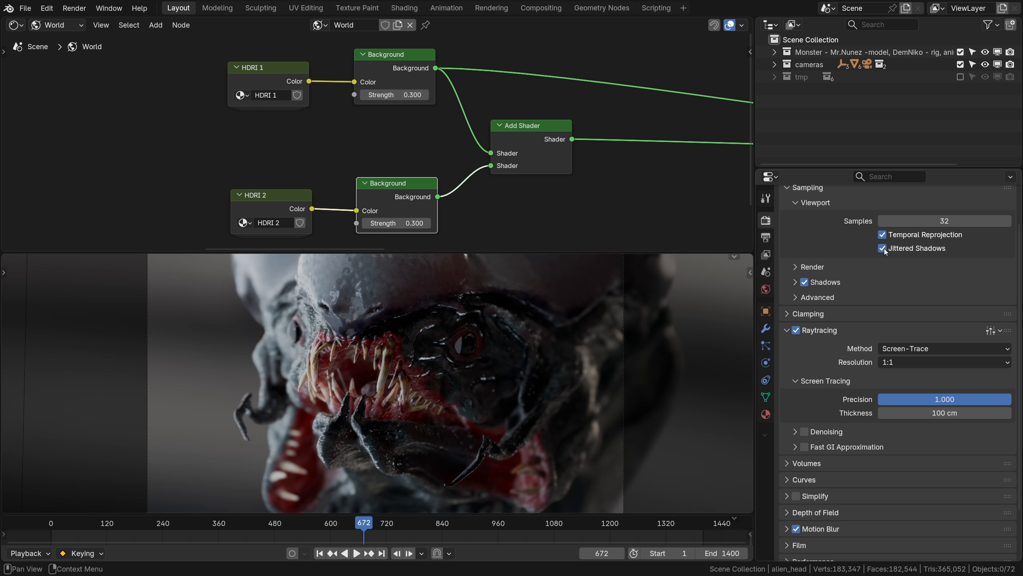
pyautogui.click(766, 289)
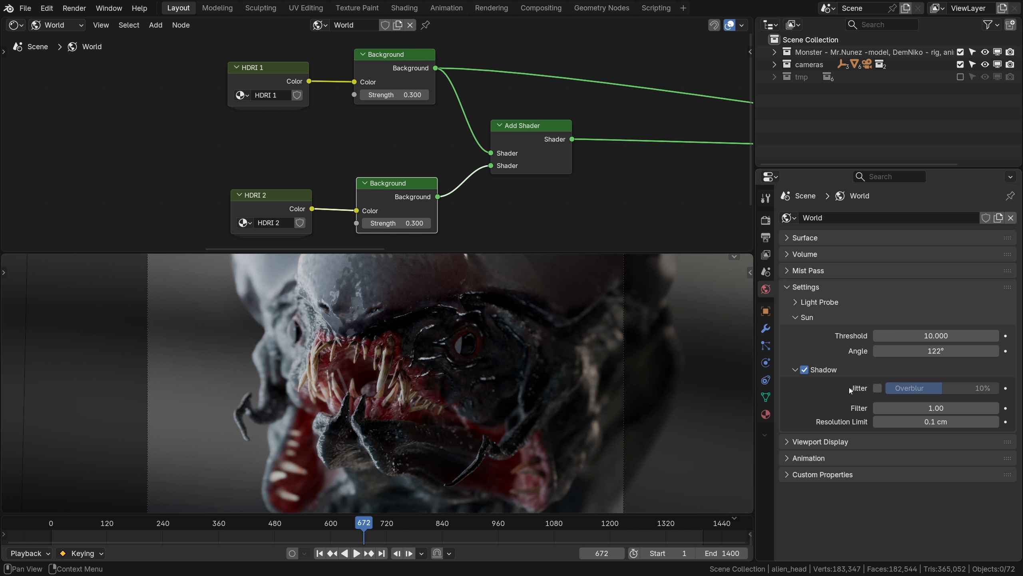
pyautogui.click(878, 388)
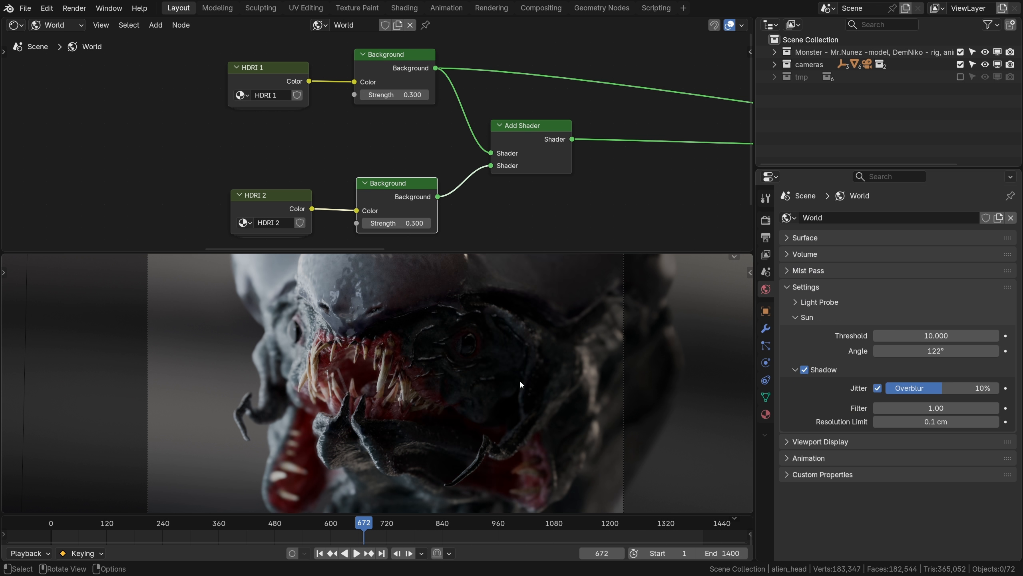
# Play the animation and scrub through the timeline to preview the combined HDRI lighting and soft shadows
pyautogui.press('space')
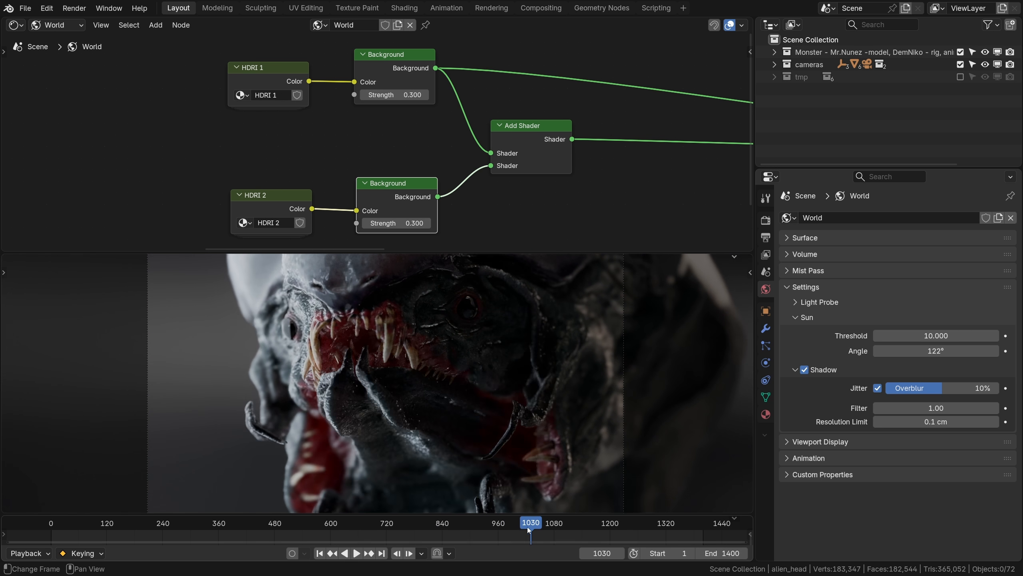
pyautogui.moveTo(528, 527); pyautogui.dragTo(491, 525)
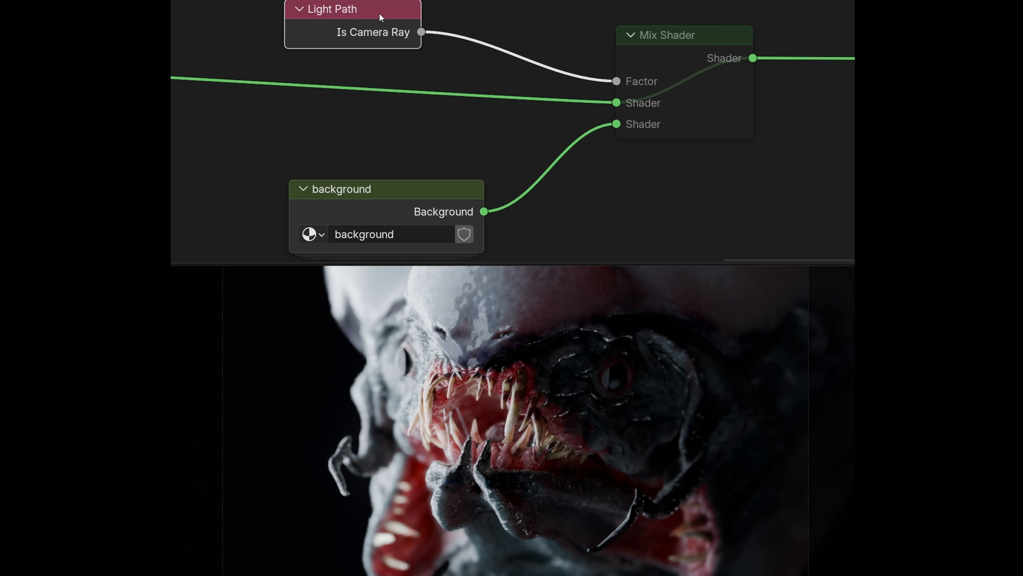
# Reposition the Light Path node and toggle muting of the Mix Shader to compare the custom camera background, leaving the node active
pyautogui.moveTo(394, 18); pyautogui.dragTo(422, 27)
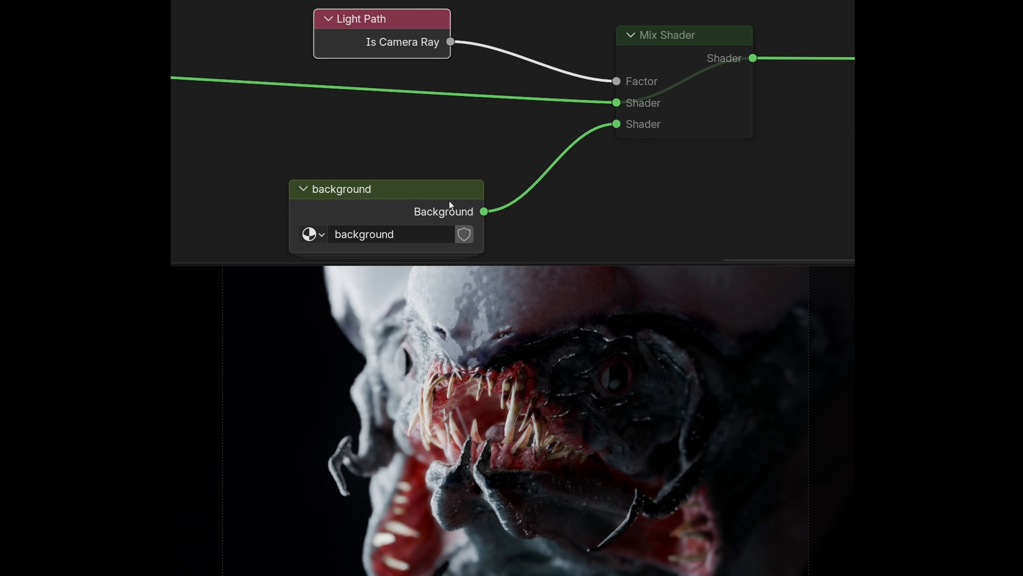
pyautogui.click(685, 76)
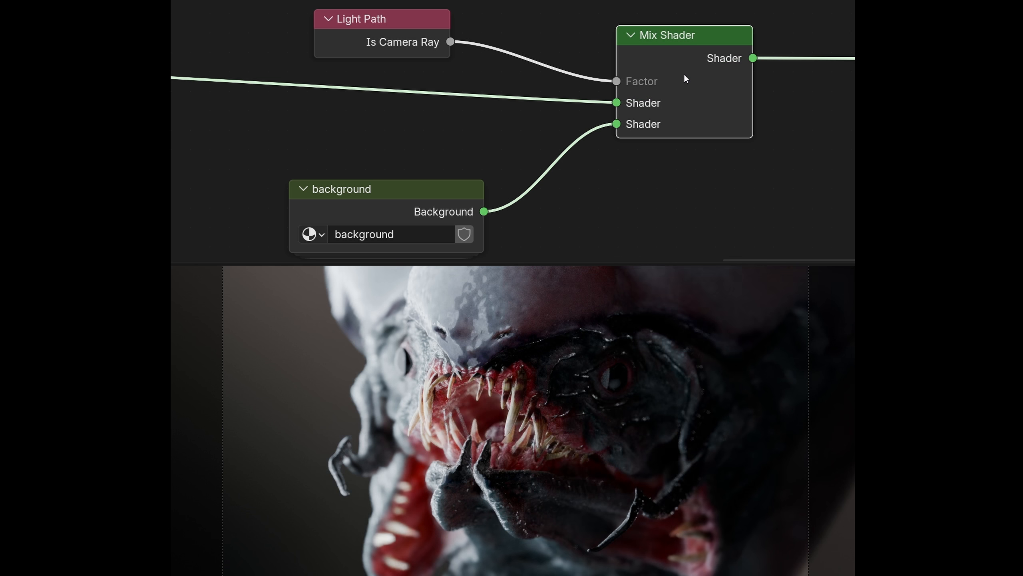
pyautogui.press('m')
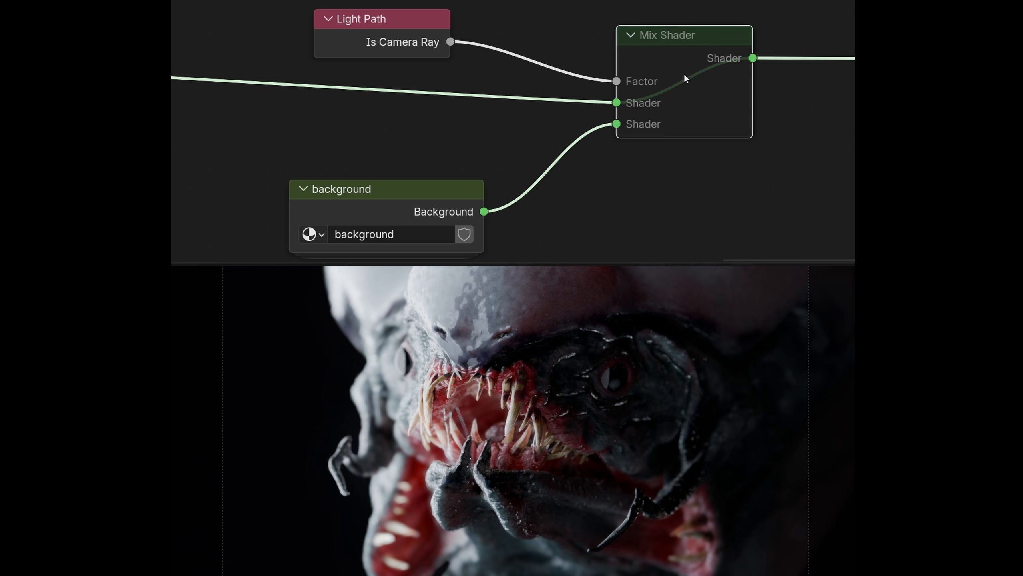
pyautogui.press('m')
pyautogui.click(383, 189)
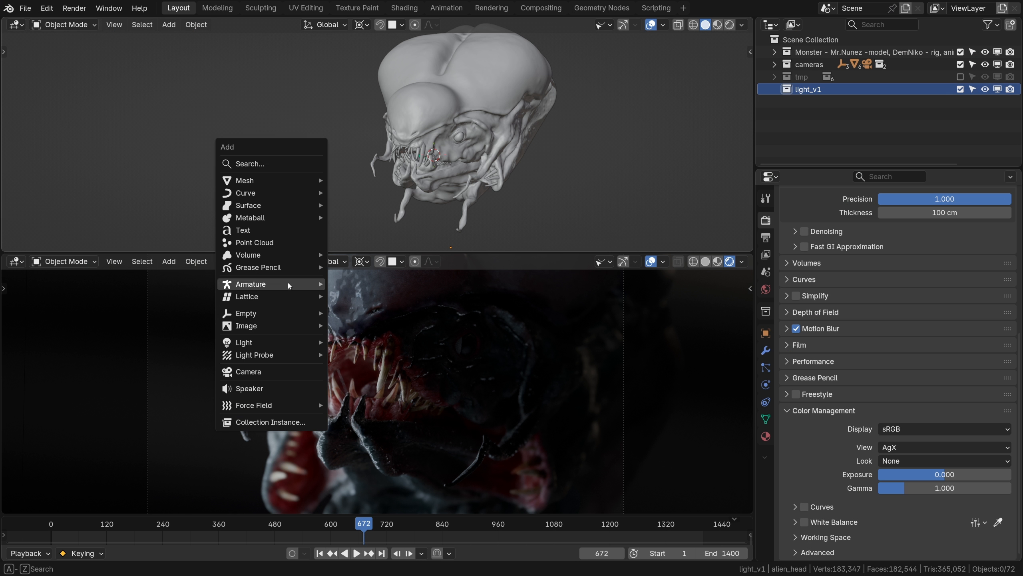
# Add an area light to the light_v1 collection and move it beside the alien head
pyautogui.moveTo(299, 347)
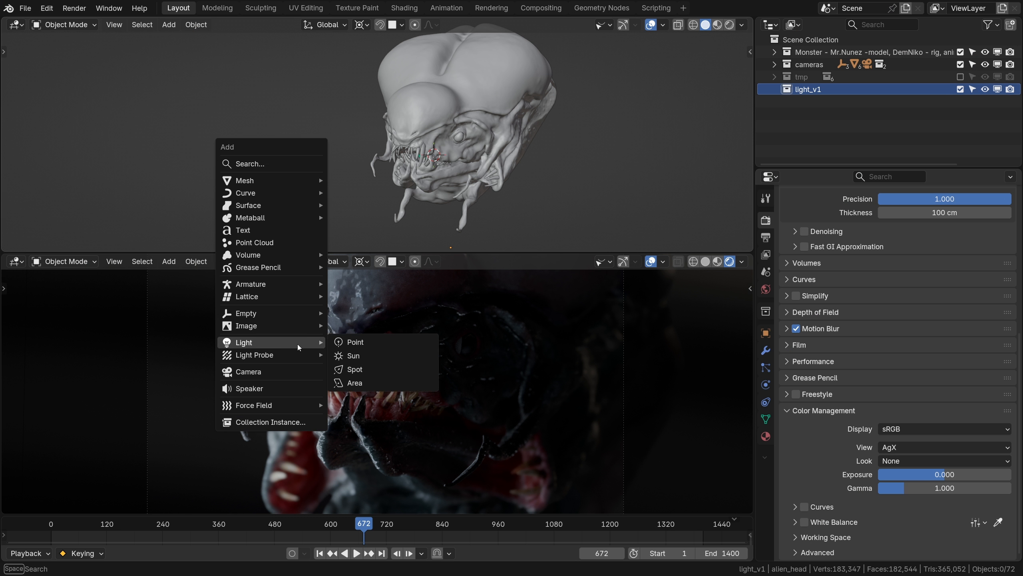
pyautogui.click(349, 382)
pyautogui.press('g')
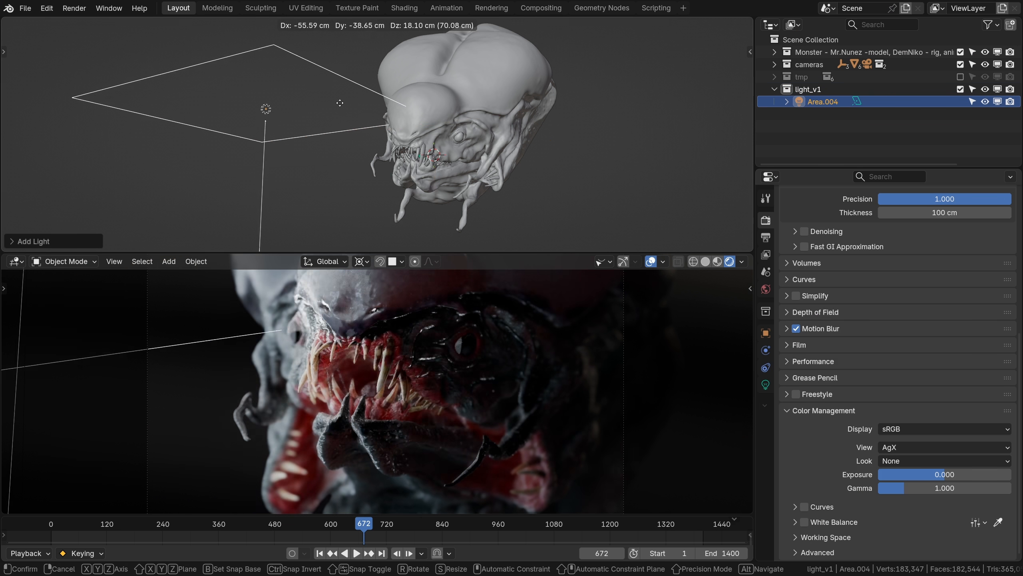
pyautogui.click(274, 94)
# Scale the new area light down and rotate it about the Y axis to face the head
pyautogui.press('s')
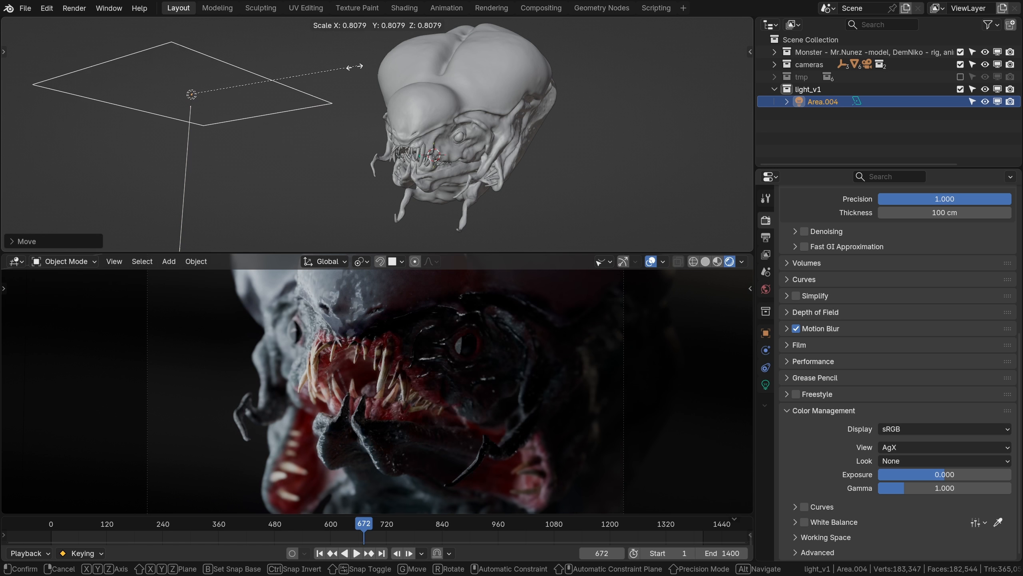
pyautogui.click(283, 78)
pyautogui.press('r')
pyautogui.press('y')
pyautogui.click(217, 23)
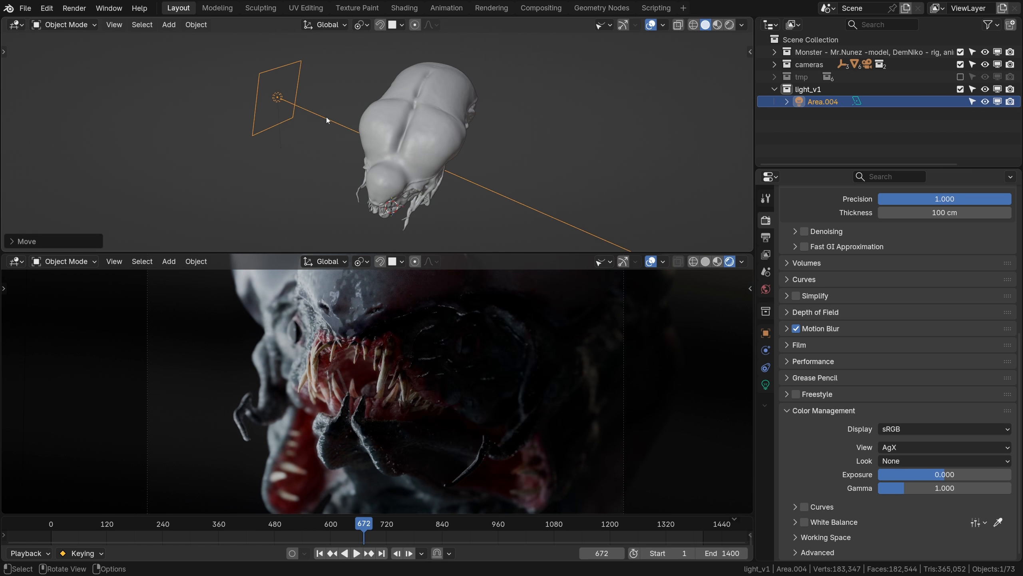
# Enable Custom Distance and shadow Jitter in the area light's settings
pyautogui.click(766, 385)
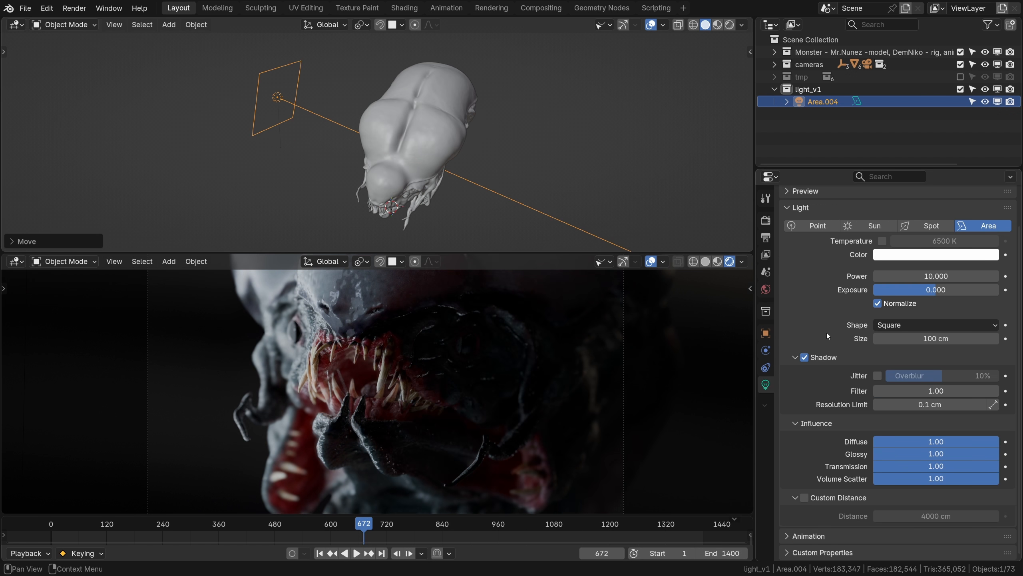
pyautogui.click(811, 497)
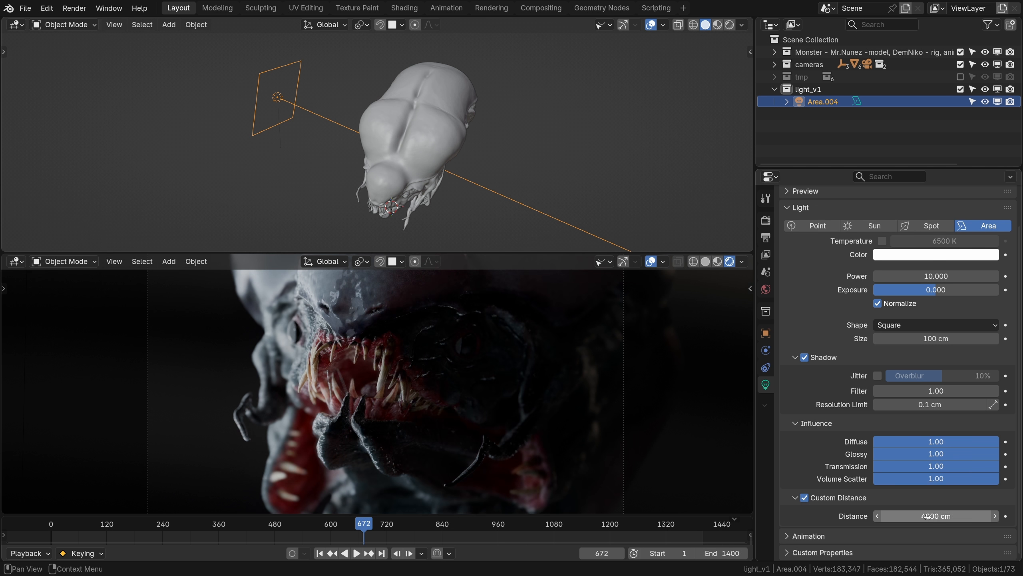
pyautogui.click(878, 376)
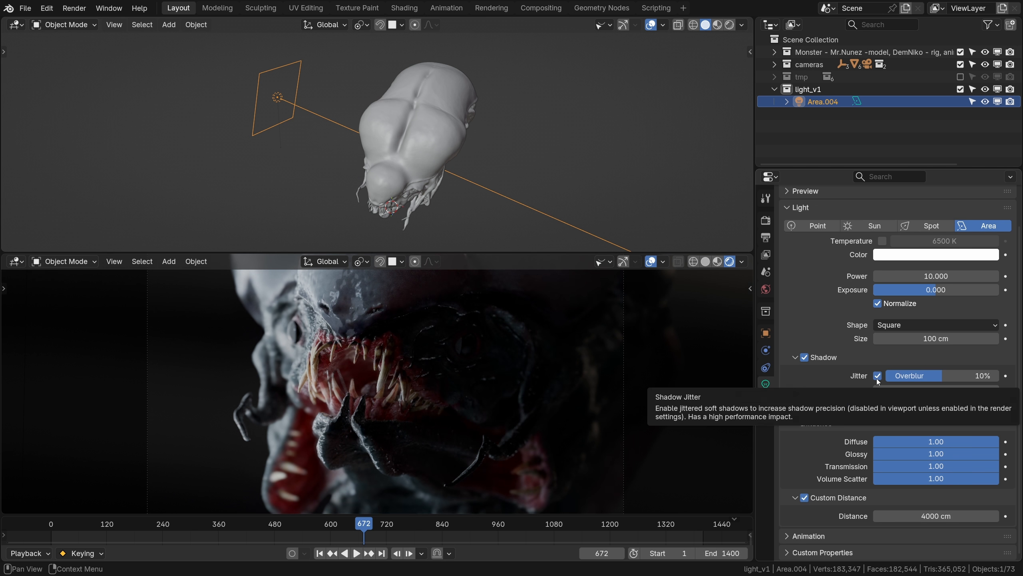
# Set the area light's Power to 100 and its shape to Ellipse
pyautogui.click(930, 277)
pyautogui.write('1')
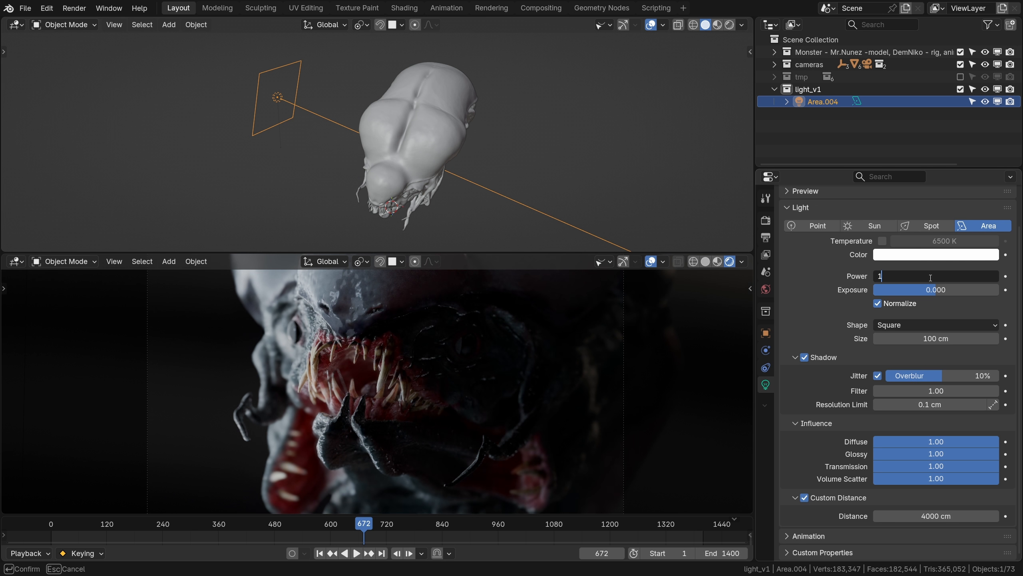
pyautogui.write('00')
pyautogui.press('Return')
pyautogui.click(899, 325)
pyautogui.click(892, 380)
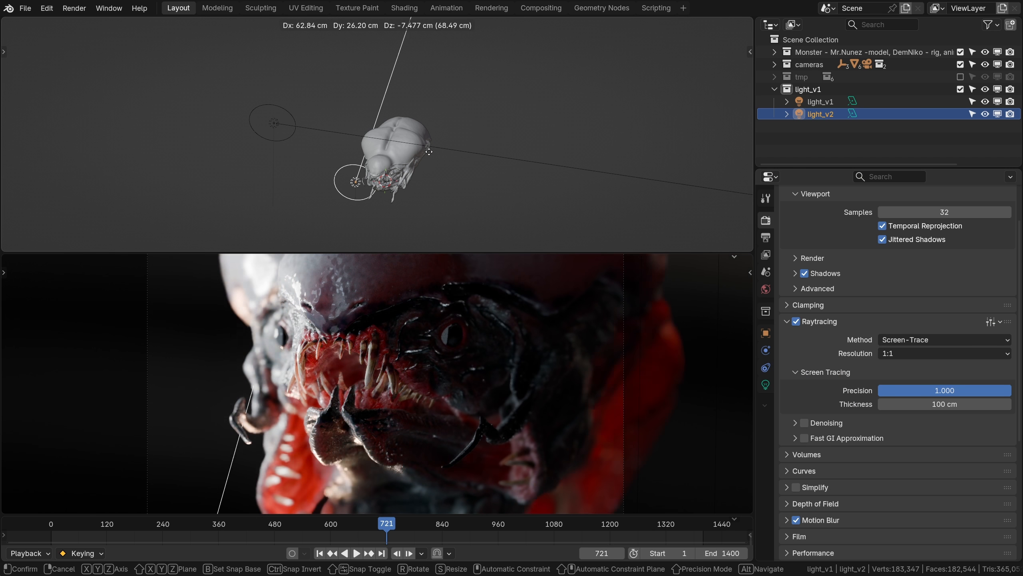
# Place light_v2 in front of the head and slide it horizontally closer to the face
pyautogui.click(387, 149)
pyautogui.press('g')
pyautogui.hotkey('shift', 'z')
pyautogui.click(402, 161)
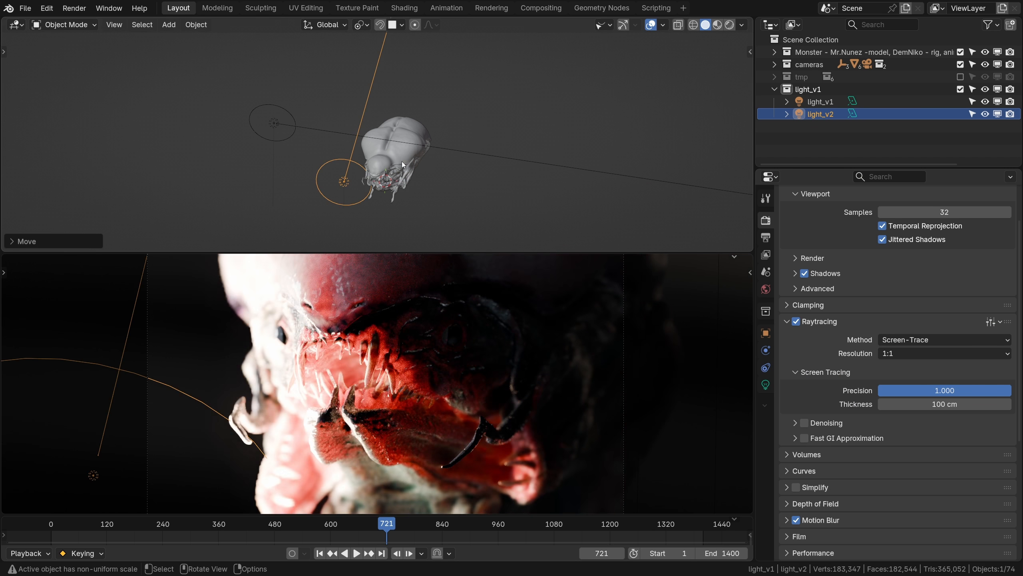
# Shift light_v2 horizontally back away from the face and scrub to an earlier frame to check the lighting
pyautogui.press('g')
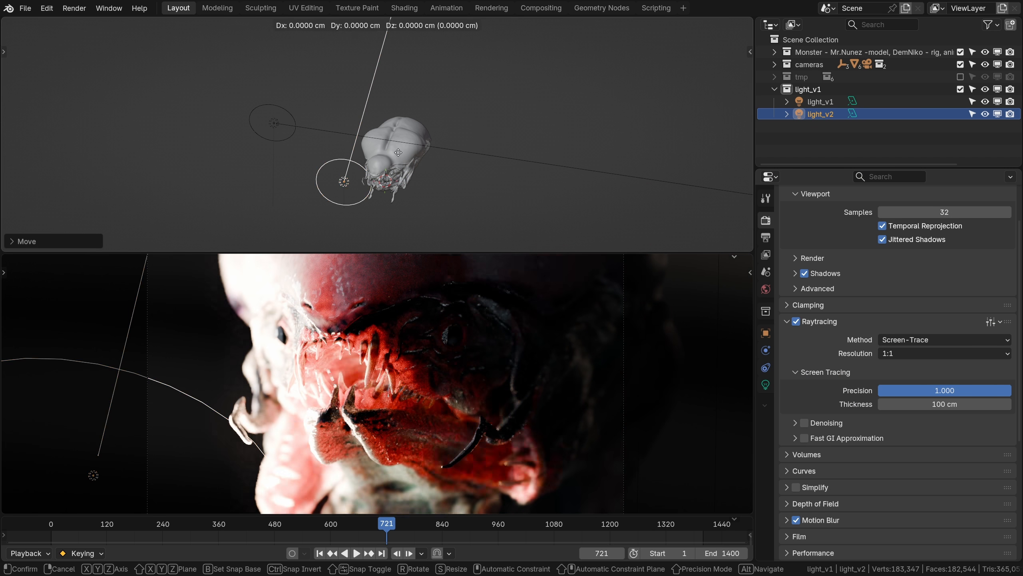
pyautogui.hotkey('shift', 'z')
pyautogui.click(378, 146)
pyautogui.hotkey('ctrl', 'z')
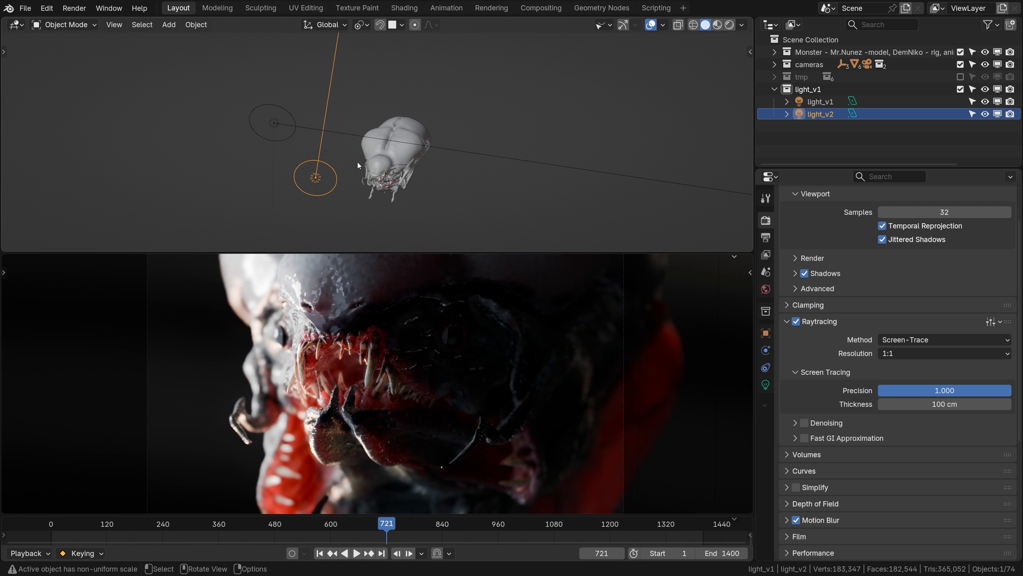
pyautogui.moveTo(383, 525); pyautogui.dragTo(307, 516)
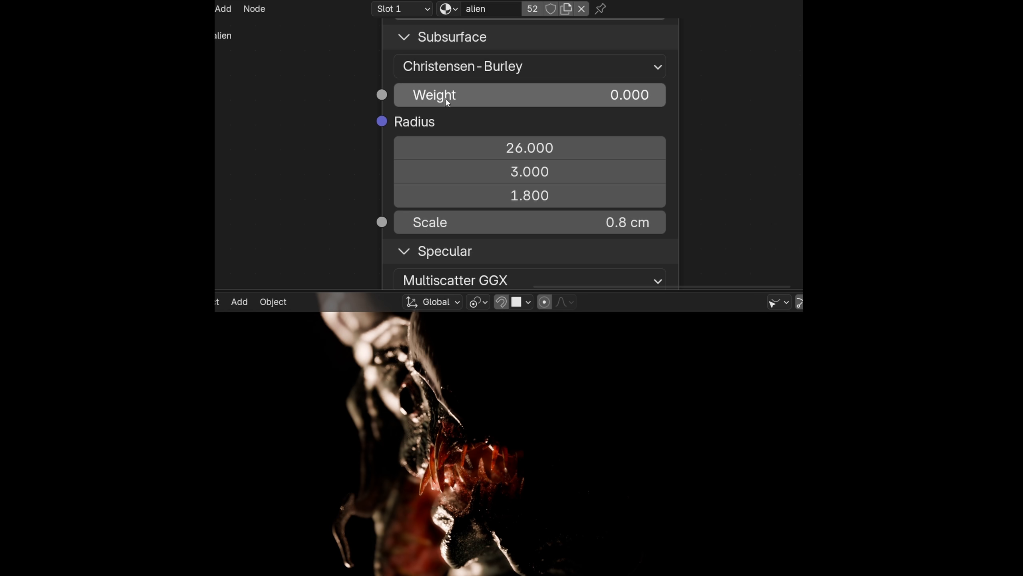
# Raise the alien material's Subsurface Weight to 0.500 and try out its subsurface Scale
pyautogui.moveTo(476, 95); pyautogui.dragTo(628, 95)
pyautogui.moveTo(530, 95)
pyautogui.mouseDown()
pyautogui.moveTo(408, 94)
pyautogui.moveTo(511, 94)
pyautogui.mouseUp()
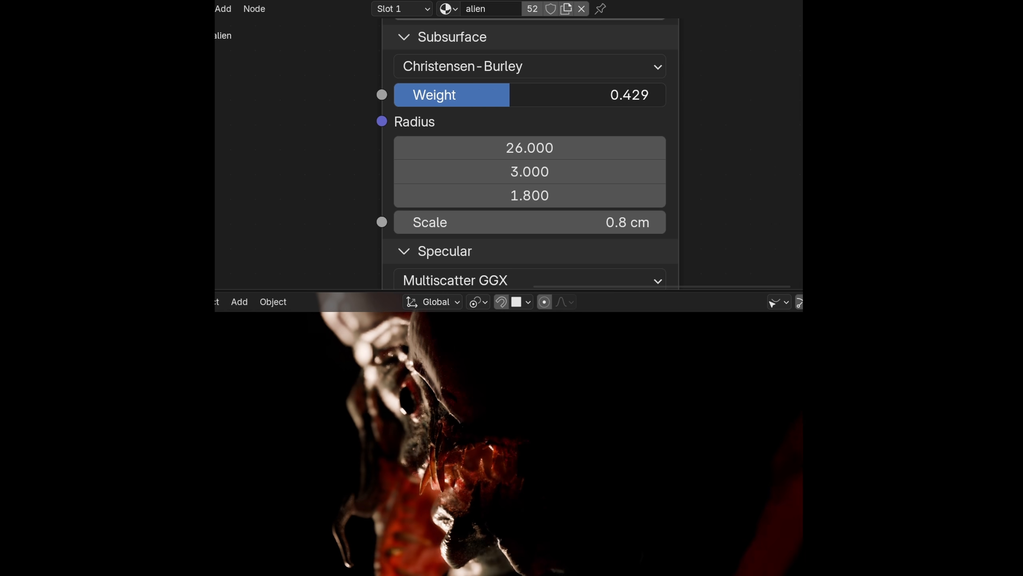
pyautogui.moveTo(529, 222); pyautogui.dragTo(552, 223)
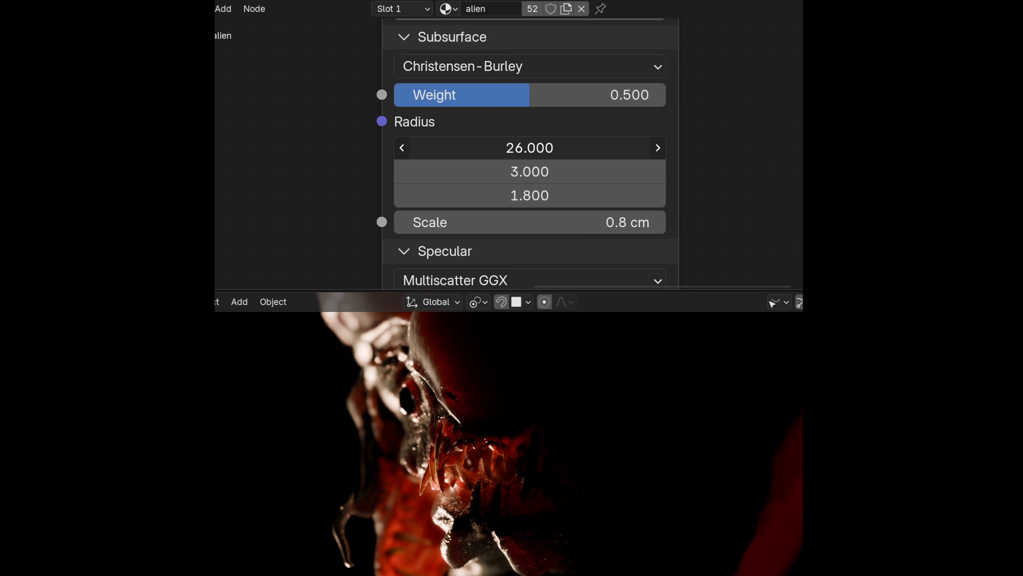
# Try different Subsurface Radius values per channel on the alien material and adjust the Value node feeding its Thickness
pyautogui.moveTo(529, 147); pyautogui.dragTo(605, 148)
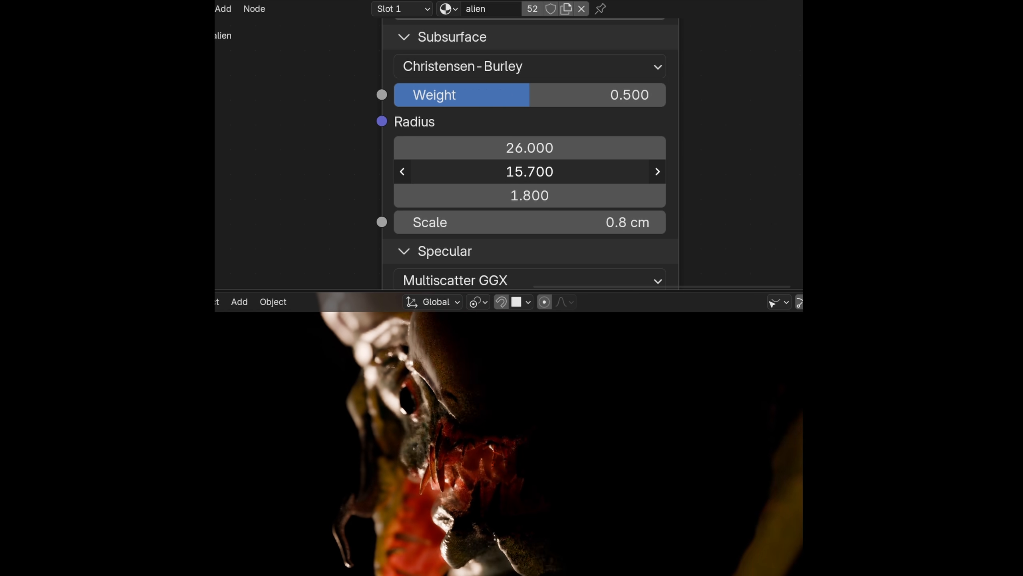
pyautogui.moveTo(555, 171)
pyautogui.mouseDown()
pyautogui.moveTo(615, 171)
pyautogui.moveTo(544, 172)
pyautogui.mouseUp()
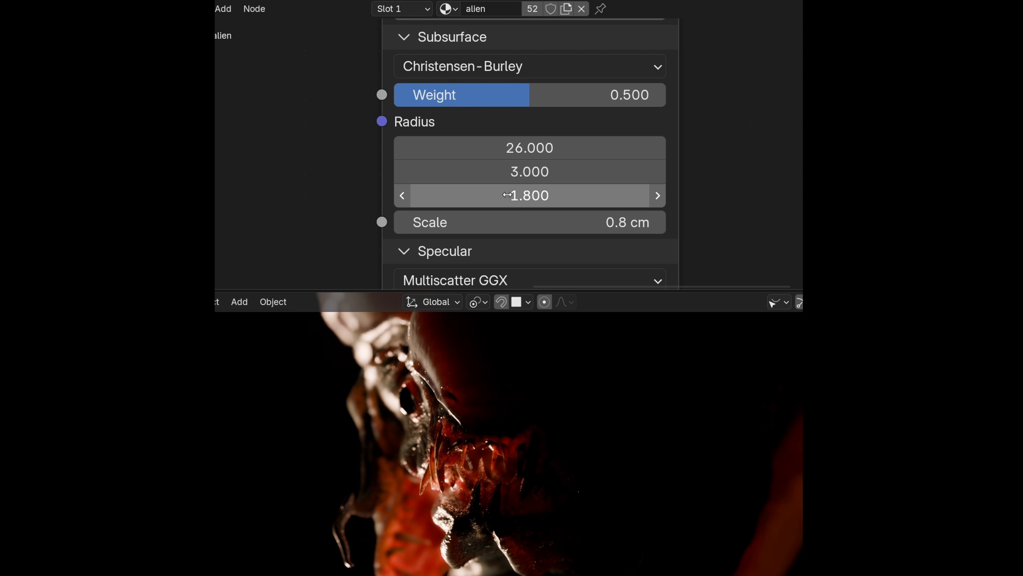
pyautogui.moveTo(530, 195); pyautogui.dragTo(557, 196)
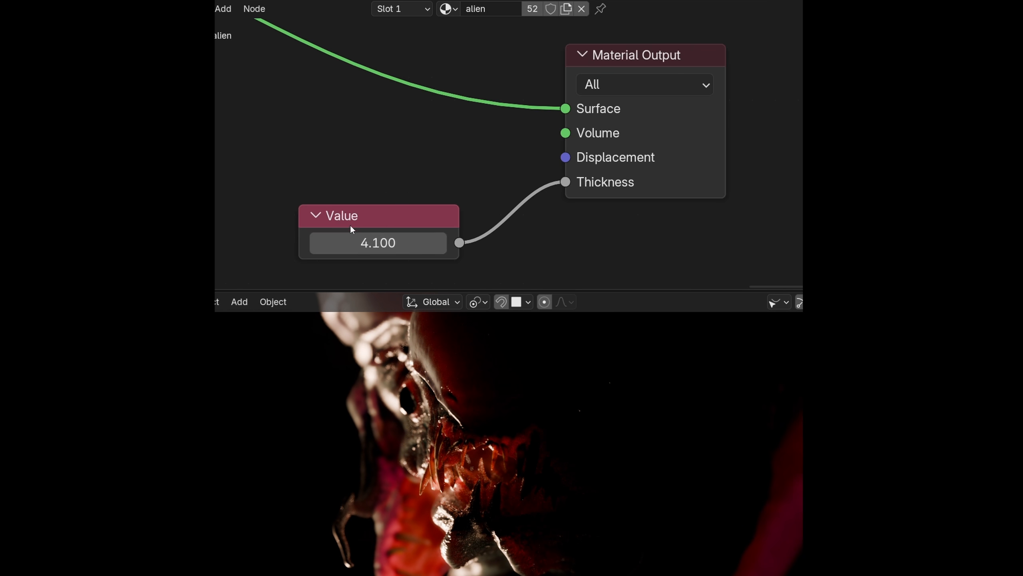
pyautogui.moveTo(361, 242)
pyautogui.mouseDown()
pyautogui.moveTo(315, 242)
pyautogui.moveTo(403, 242)
pyautogui.moveTo(358, 242)
pyautogui.mouseUp()
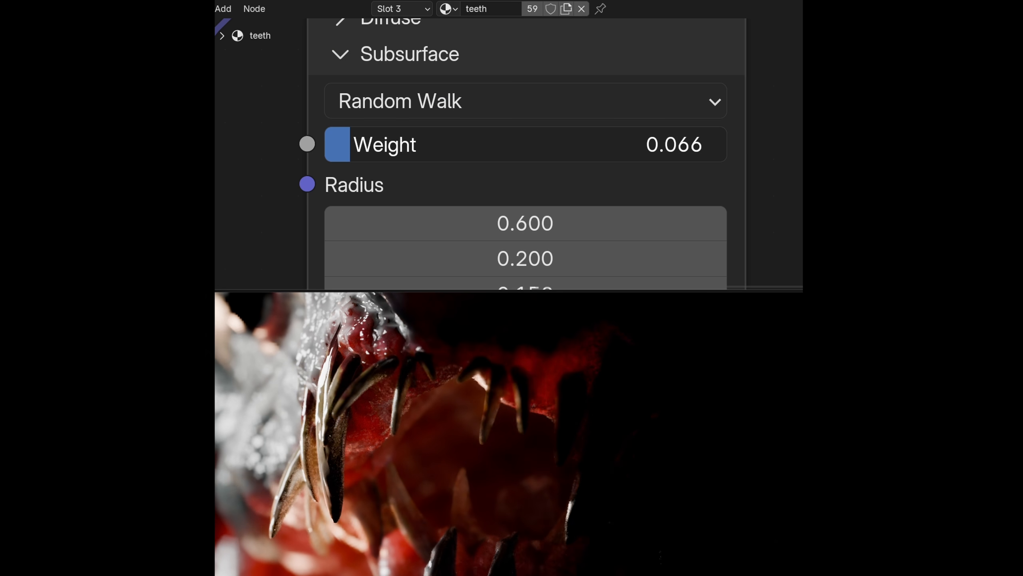
# Raise the teeth material's Subsurface Weight to about 0.549
pyautogui.moveTo(448, 144); pyautogui.dragTo(546, 144)
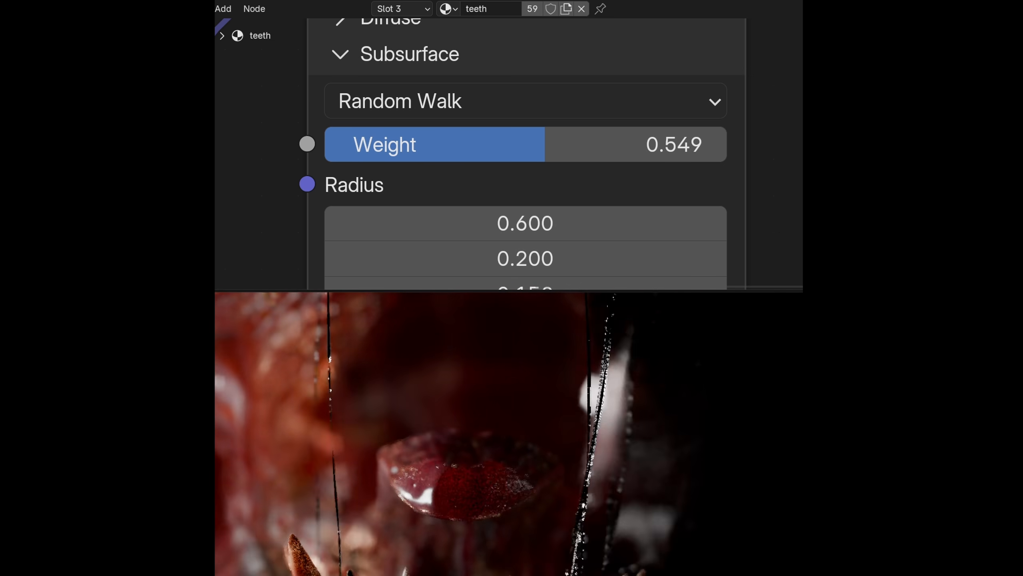
pyautogui.moveTo(430, 98); pyautogui.dragTo(715, 97)
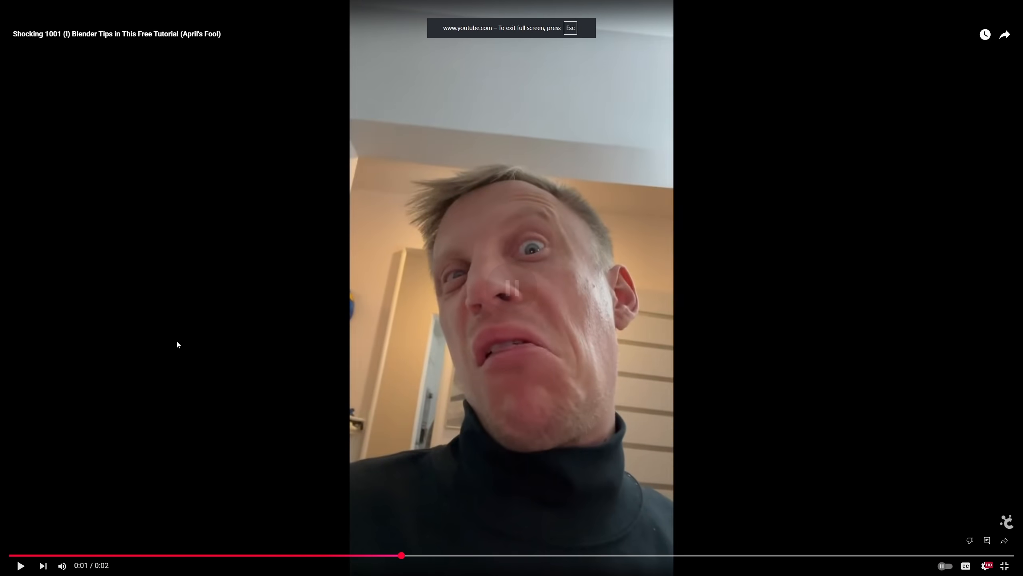
# Replay the full-screen YouTube clip from its beginning
pyautogui.click(12, 555)
pyautogui.click(20, 565)
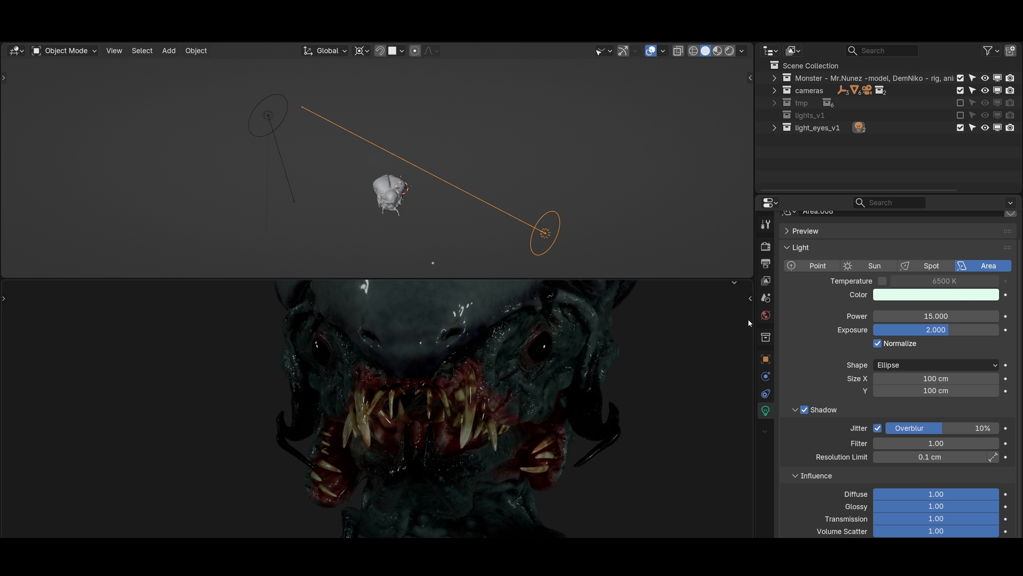
# Create a Light Linking collection for the light_eyes_01 area light
pyautogui.click(766, 359)
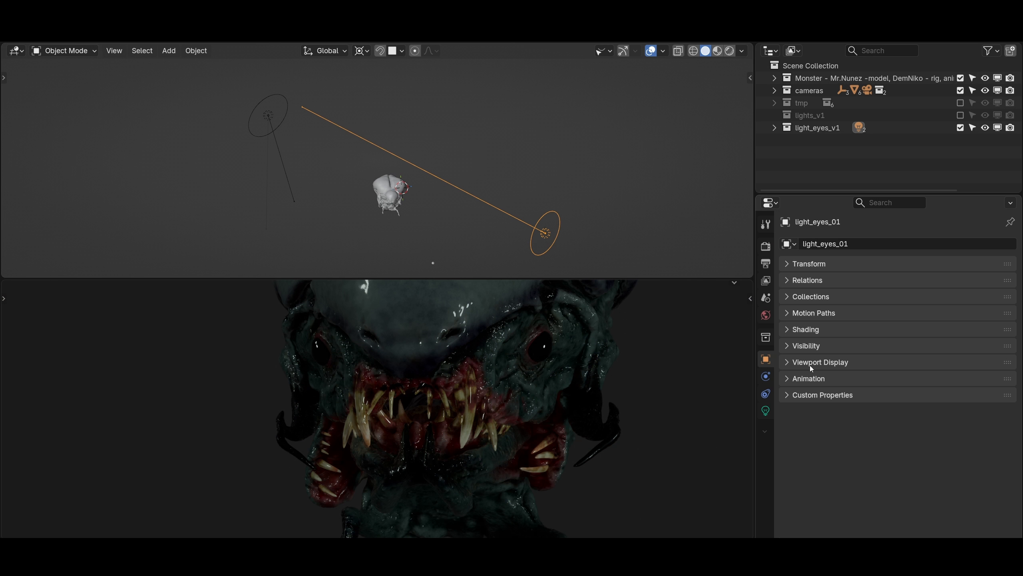
pyautogui.click(806, 330)
pyautogui.click(870, 360)
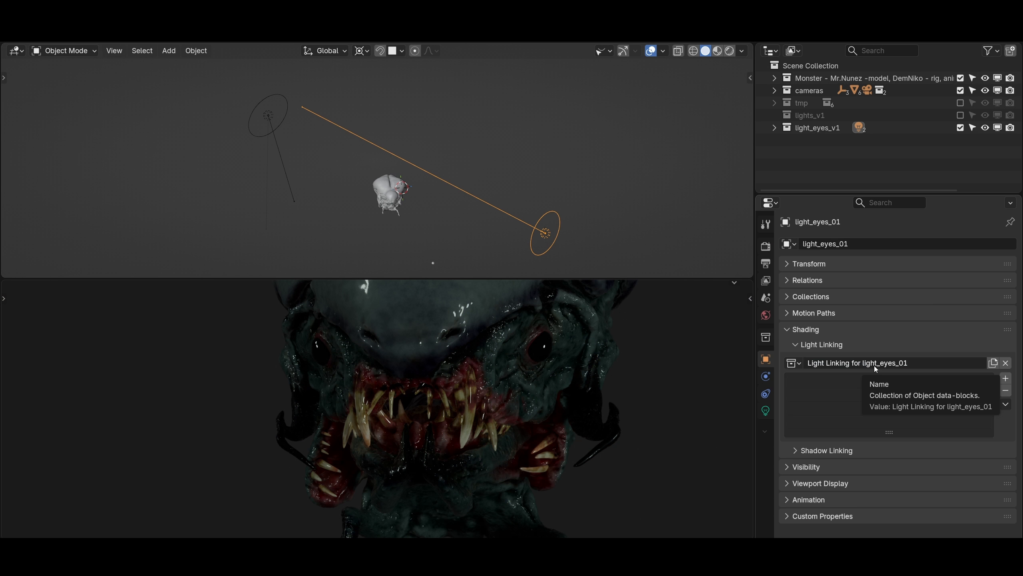
# Add an object from the Monster's Model collection to the Light Linking list of light_eyes_01
pyautogui.click(774, 78)
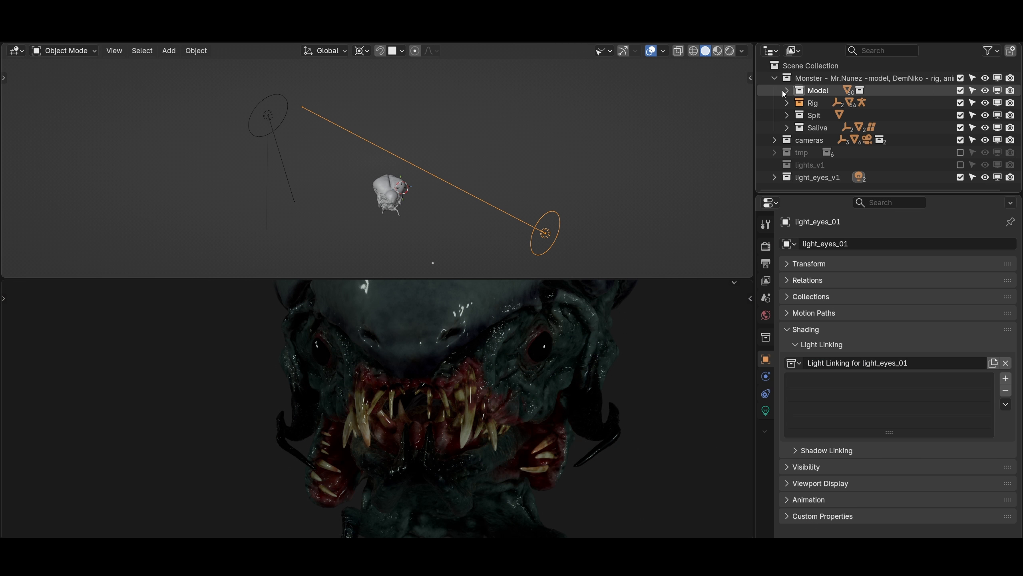
pyautogui.click(787, 91)
pyautogui.moveTo(821, 114); pyautogui.dragTo(825, 396)
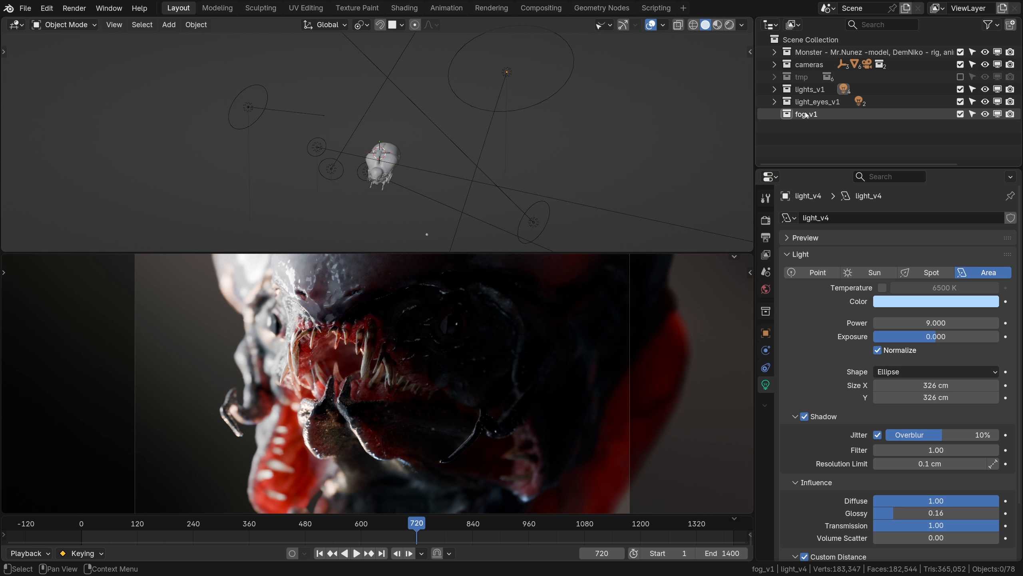
# Add a cube to the fog_v1 collection and scale it up until it encloses the creature's head
pyautogui.click(806, 113)
pyautogui.hotkey('shift', 'a')
pyautogui.moveTo(322, 113)
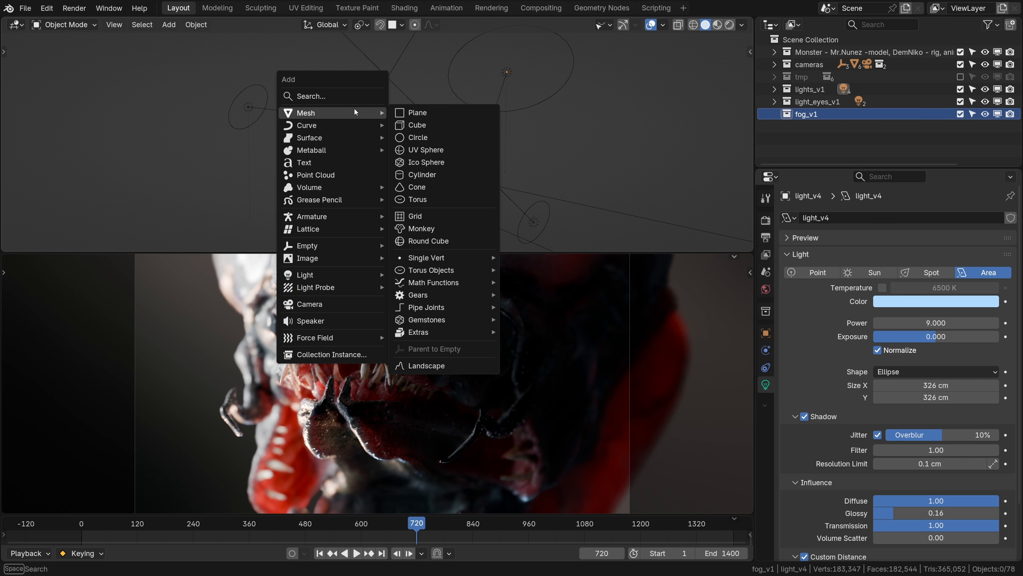
pyautogui.click(417, 125)
pyautogui.press('s')
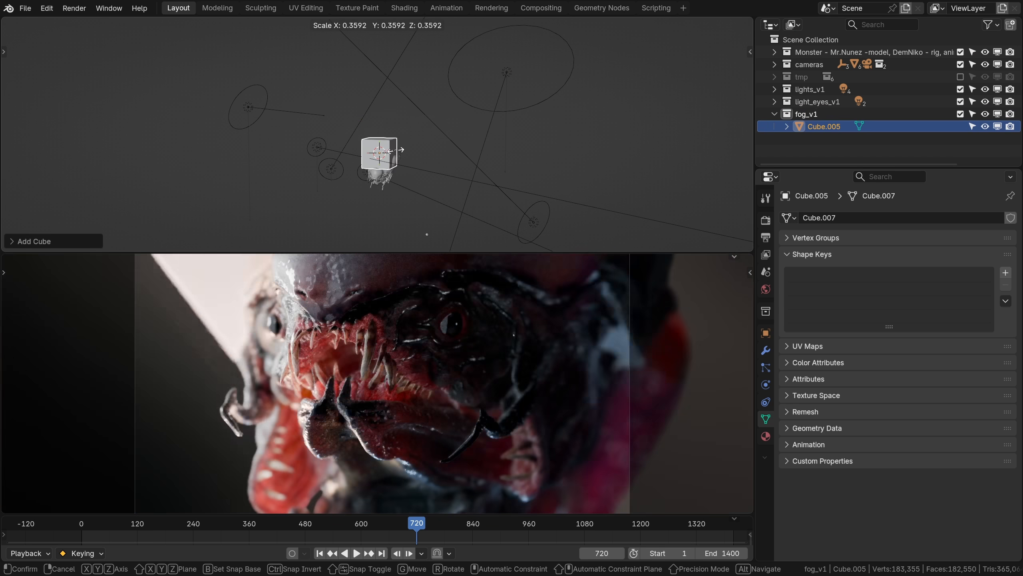
pyautogui.click(431, 161)
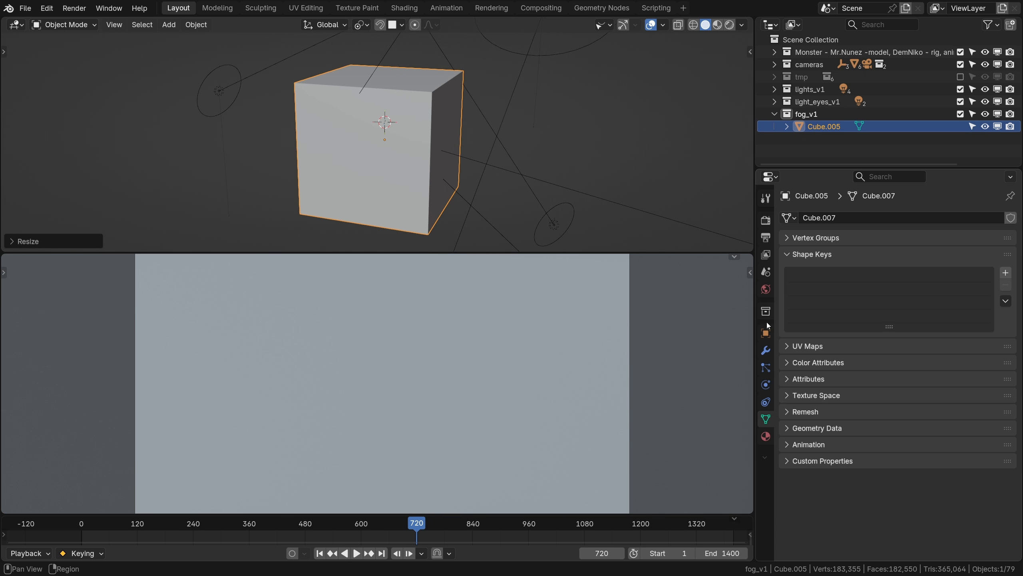
# Set the fog cube's viewport display to Bounds
pyautogui.click(765, 332)
pyautogui.click(810, 353)
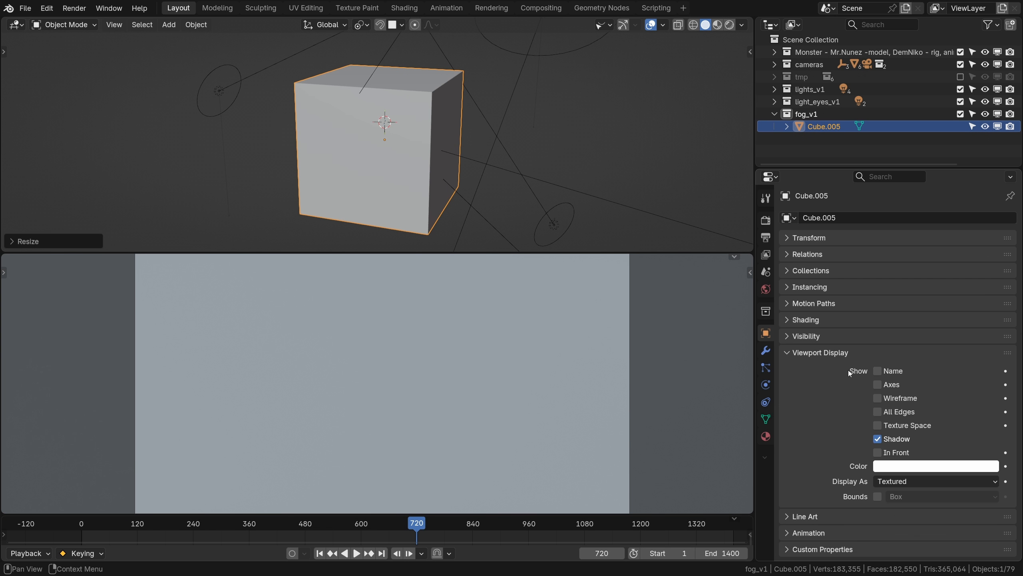
pyautogui.click(908, 480)
pyautogui.click(834, 494)
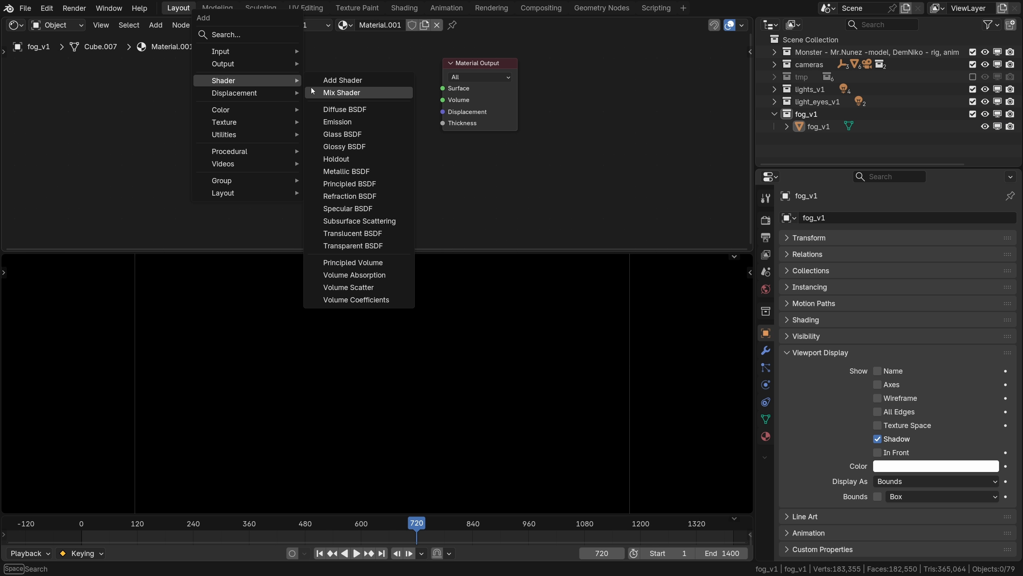
# Add a Principled Volume shader feeding the fog material's Volume output and reposition the fog_v1 box around the creature
pyautogui.click(361, 261)
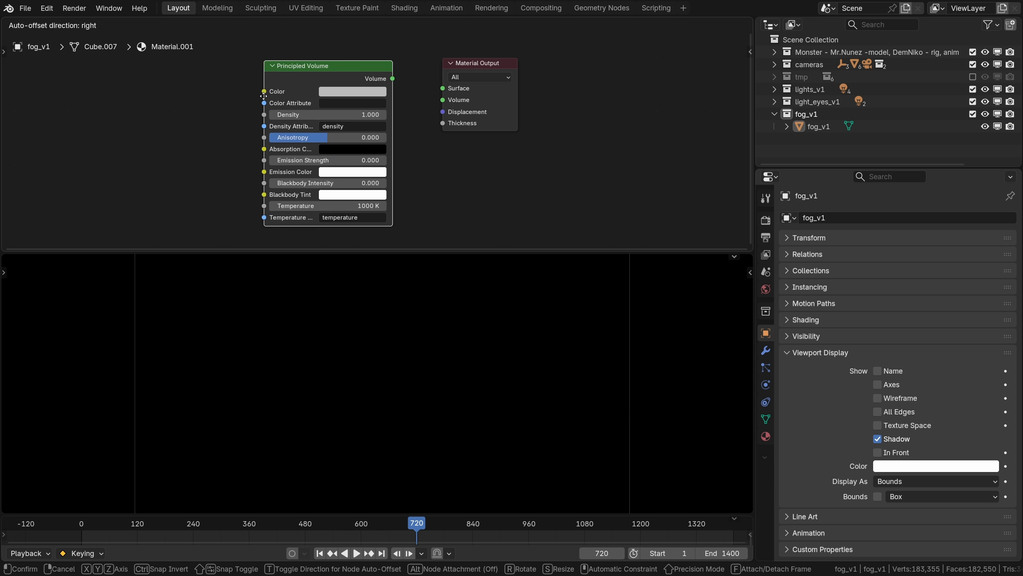
pyautogui.click(260, 90)
pyautogui.scroll(3, 287, 157)
pyautogui.moveTo(416, 55); pyautogui.dragTo(482, 85)
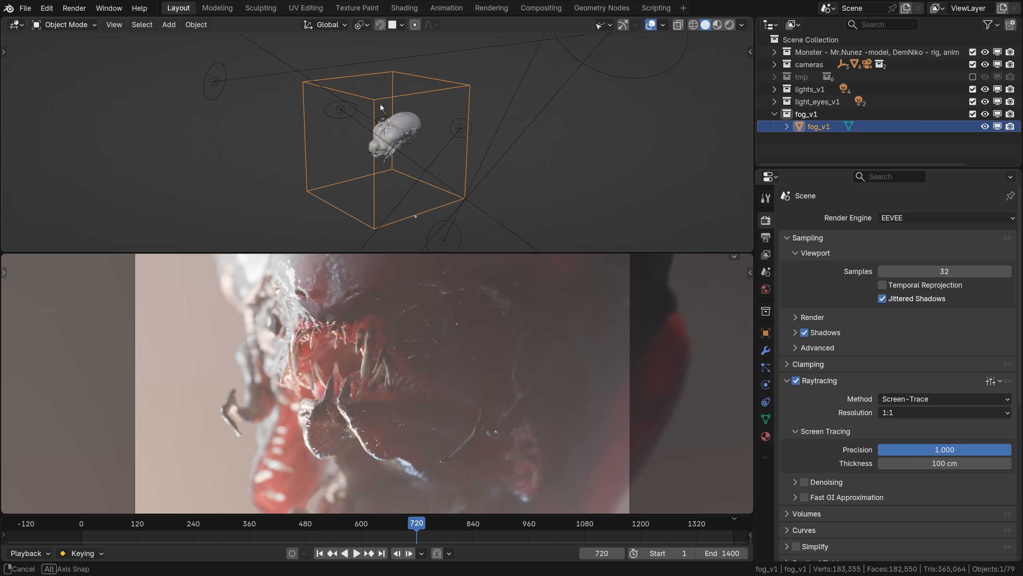
pyautogui.press('g')
pyautogui.click(419, 142)
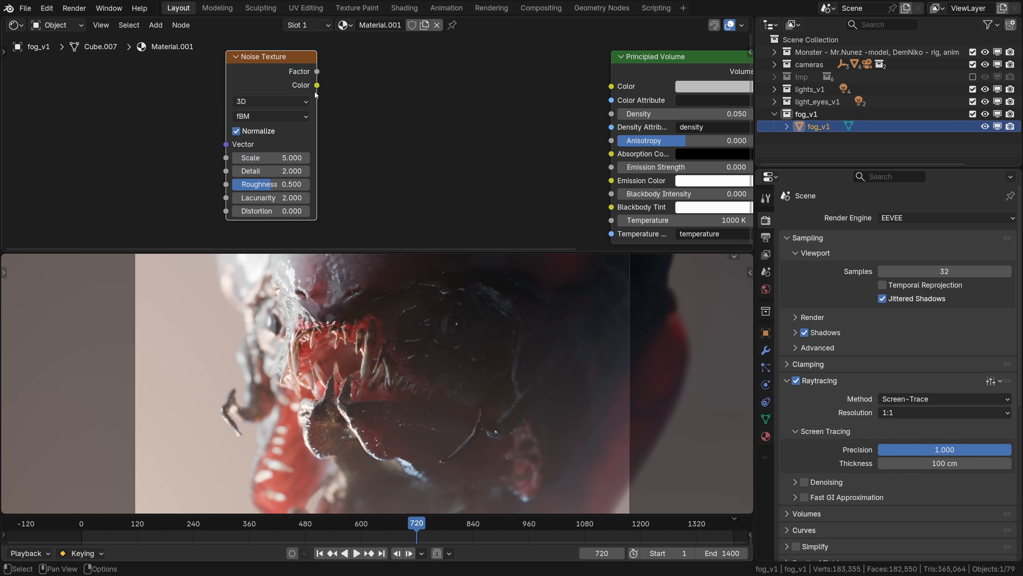
# Connect the Noise Texture's Color to the Principled Volume's Density and insert a Color Ramp between them
pyautogui.moveTo(467, 95); pyautogui.dragTo(611, 113)
pyautogui.hotkey('shift', 'a')
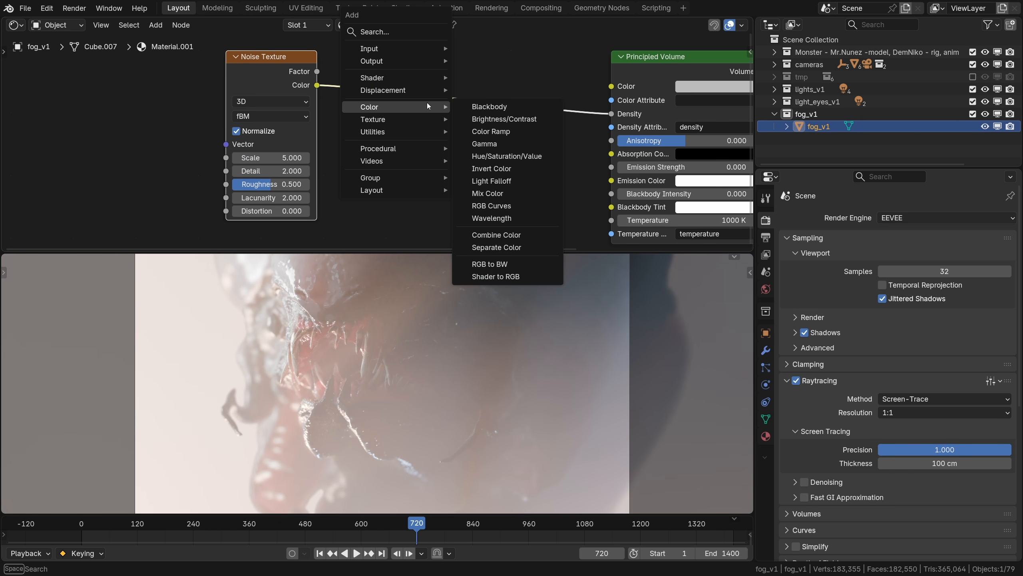
pyautogui.click(478, 131)
pyautogui.click(382, 122)
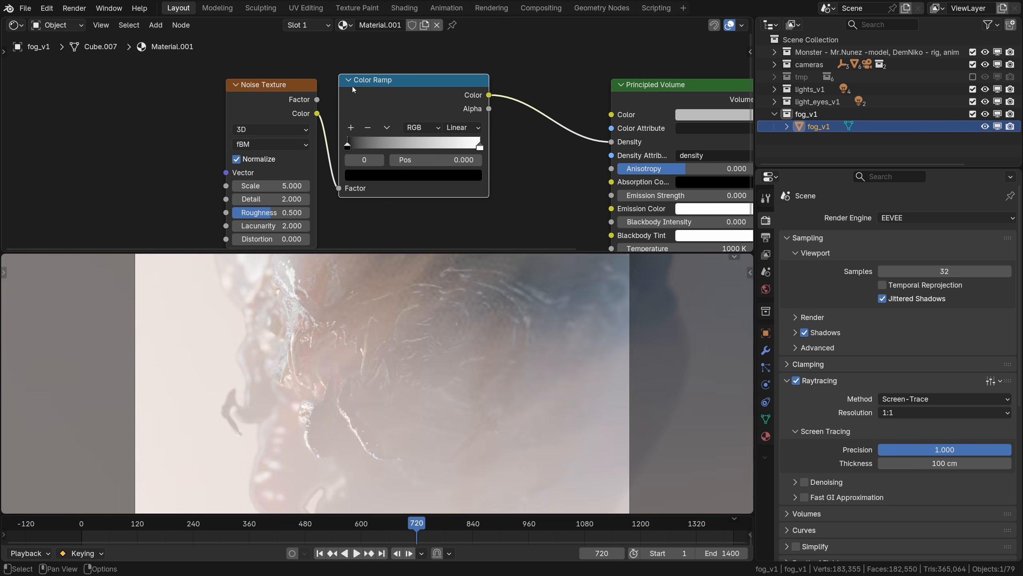
# Move the Color Ramp's black stop to about 0.526 and shift the noise along X with the Mapping node's Location
pyautogui.moveTo(382, 122); pyautogui.dragTo(362, 102, button='middle')
pyautogui.moveTo(361, 102); pyautogui.dragTo(403, 98)
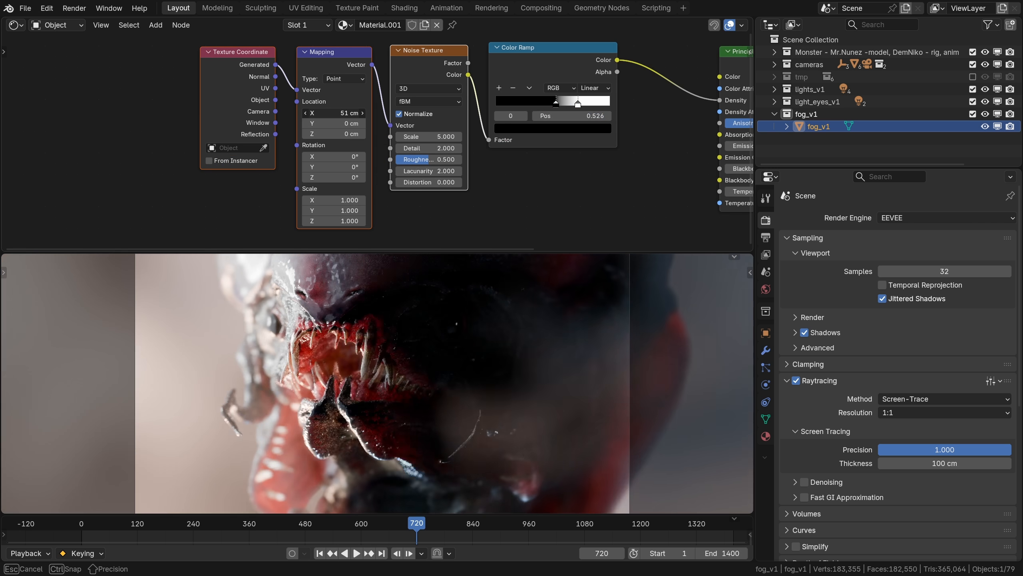
pyautogui.moveTo(334, 113); pyautogui.dragTo(318, 113)
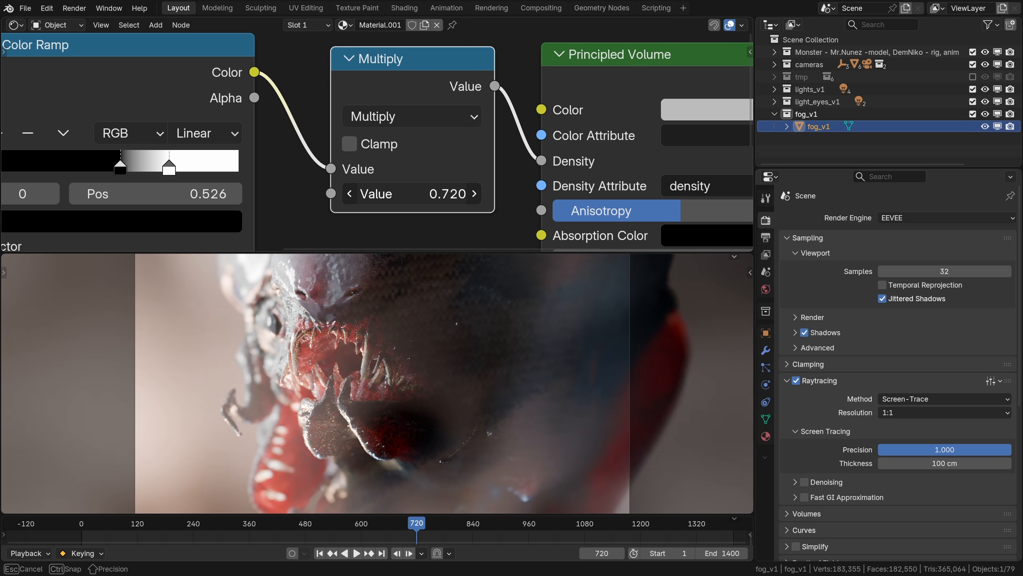
# Lower the fog density's Multiply value to 0.050 and give the Principled Volume color a slight bluish tint
pyautogui.moveTo(427, 194); pyautogui.dragTo(389, 193)
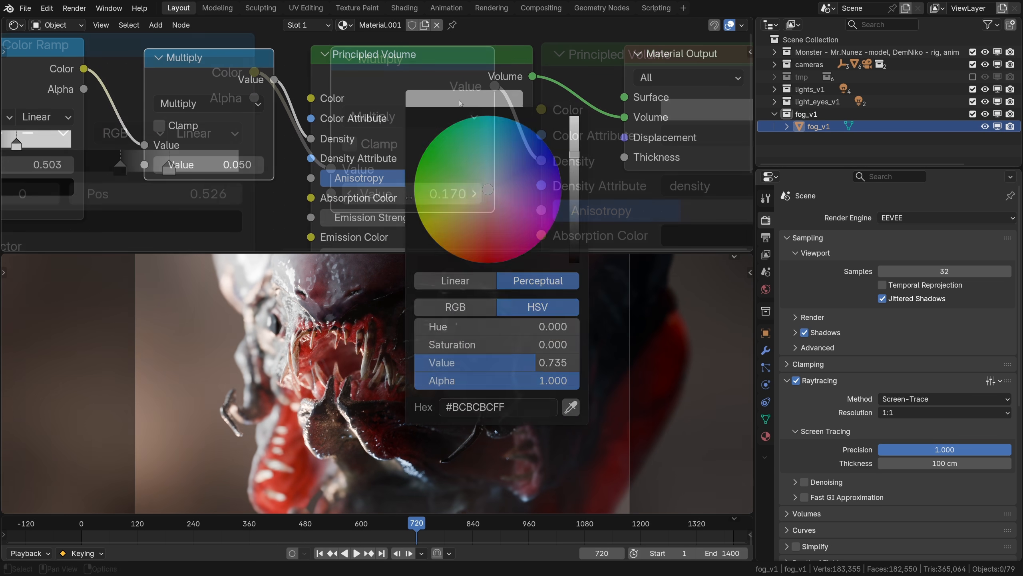
pyautogui.moveTo(504, 159)
pyautogui.mouseDown()
pyautogui.moveTo(473, 161)
pyautogui.moveTo(501, 159)
pyautogui.mouseUp()
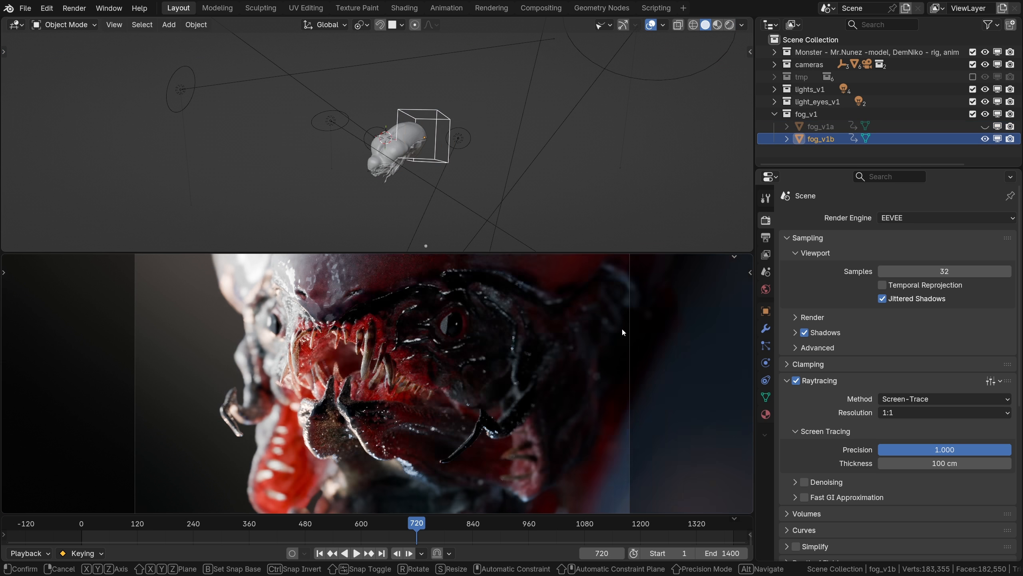
# Move the fog_v1b box within the horizontal plane to sit behind the creature's head
pyautogui.press('g')
pyautogui.hotkey('shift', 'z')
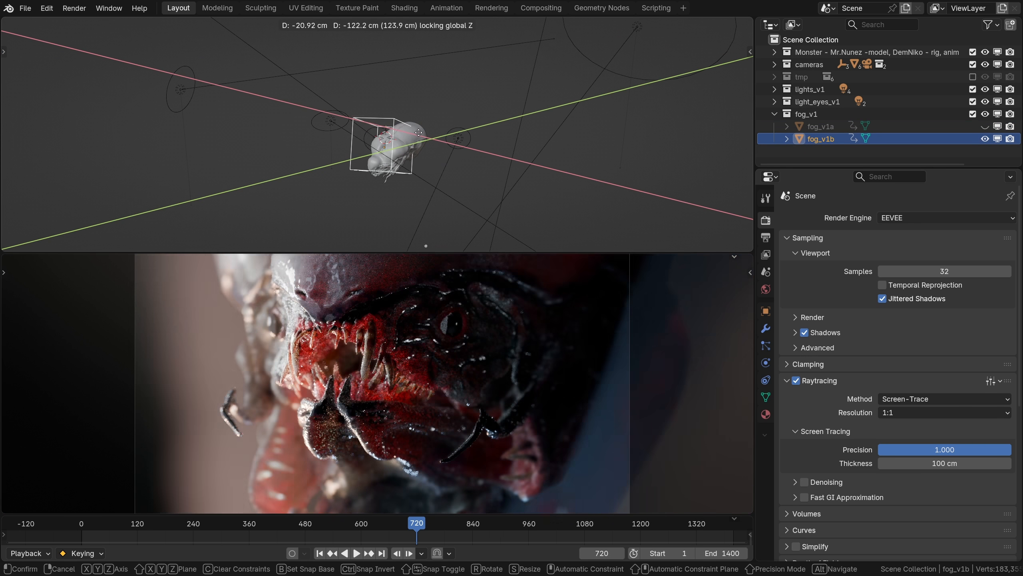
pyautogui.click(582, 276)
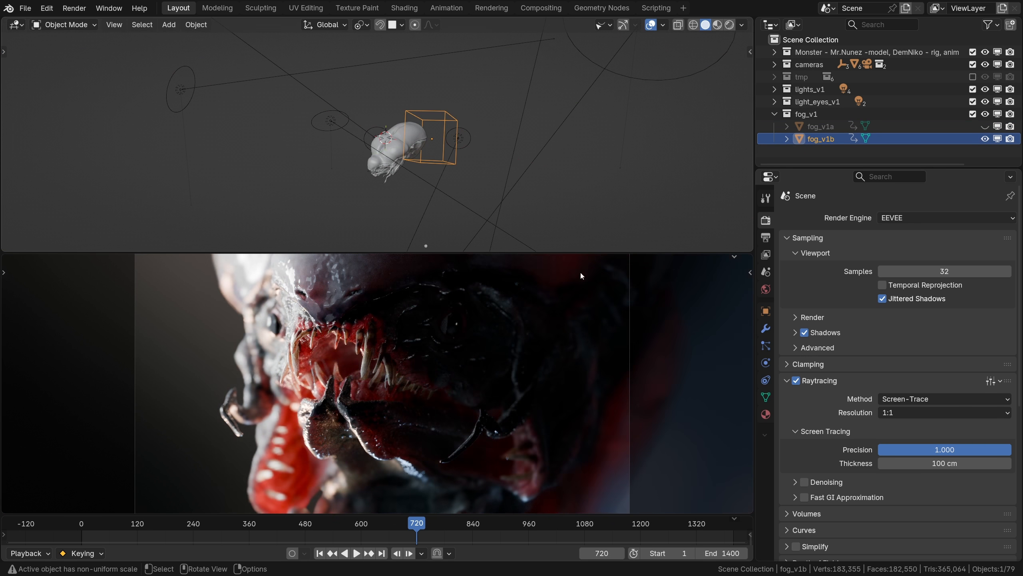
# Show both fog_v1a and fog_v1b in the viewport and scrub the timeline forward to preview the combined fog
pyautogui.click(985, 127)
pyautogui.click(985, 139)
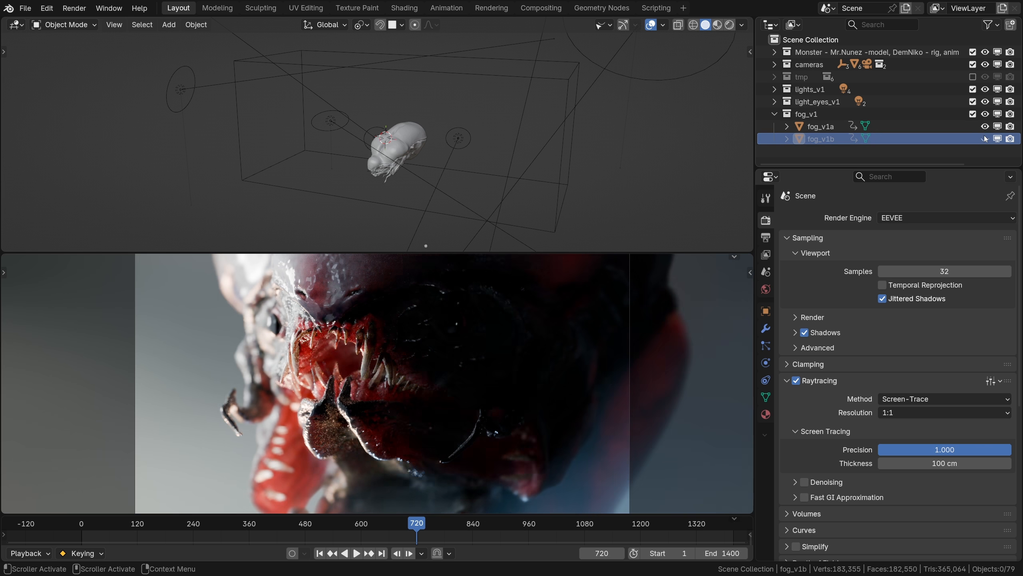
pyautogui.click(985, 138)
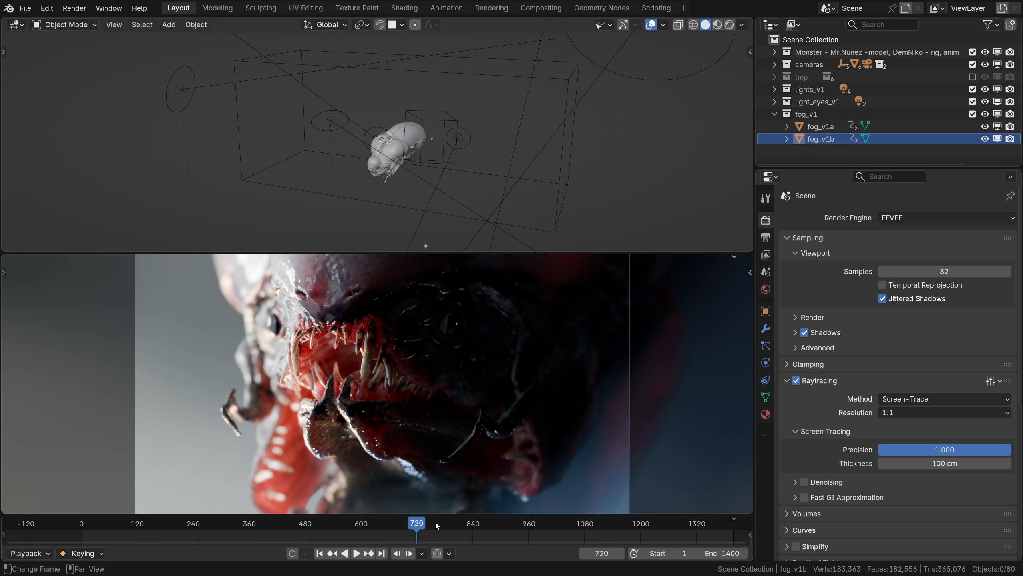
pyautogui.moveTo(435, 522); pyautogui.dragTo(545, 528)
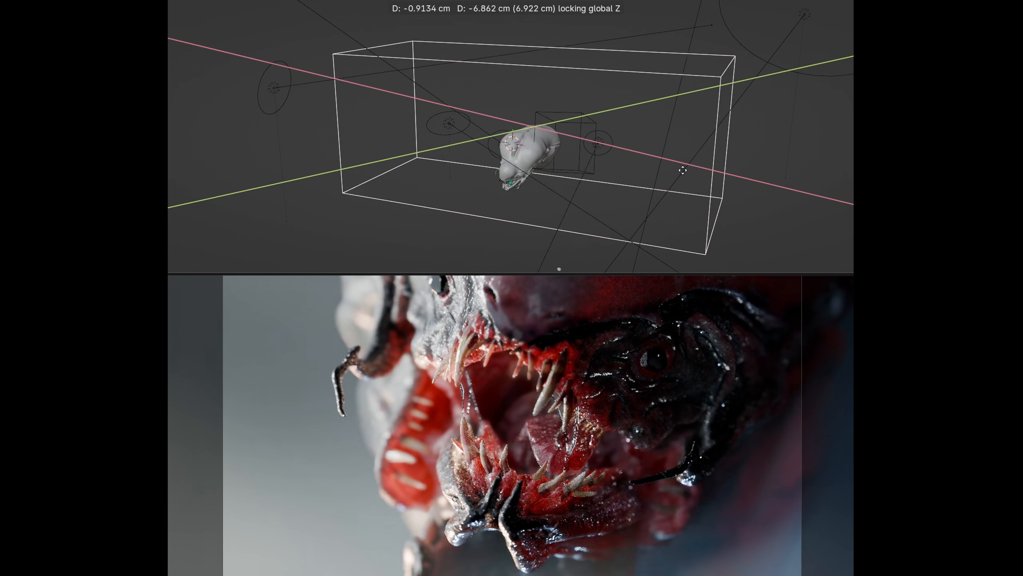
# Reposition the large fog_v1a box in the horizontal plane around the creature and play the animation
pyautogui.click(687, 183)
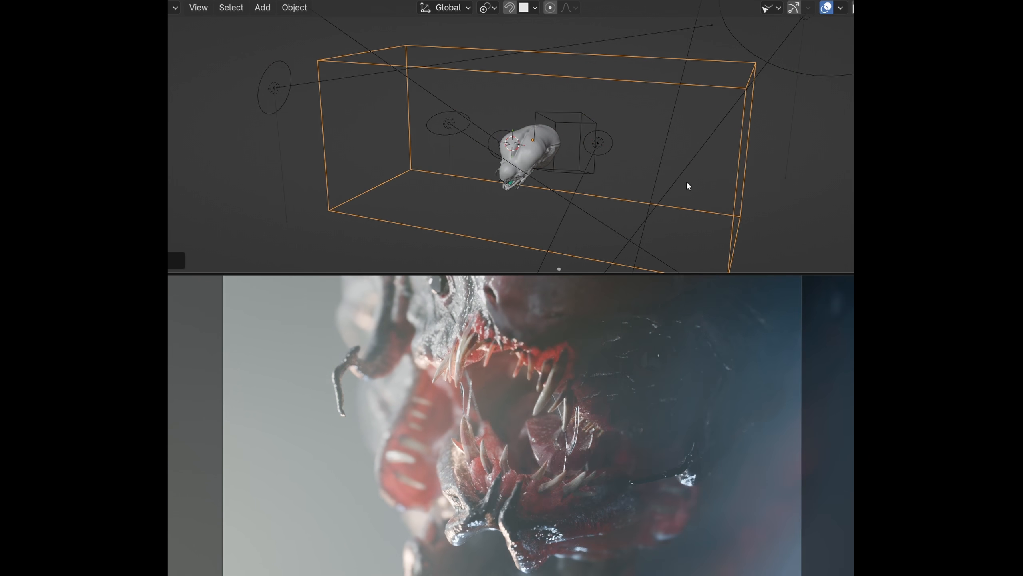
pyautogui.press('space')
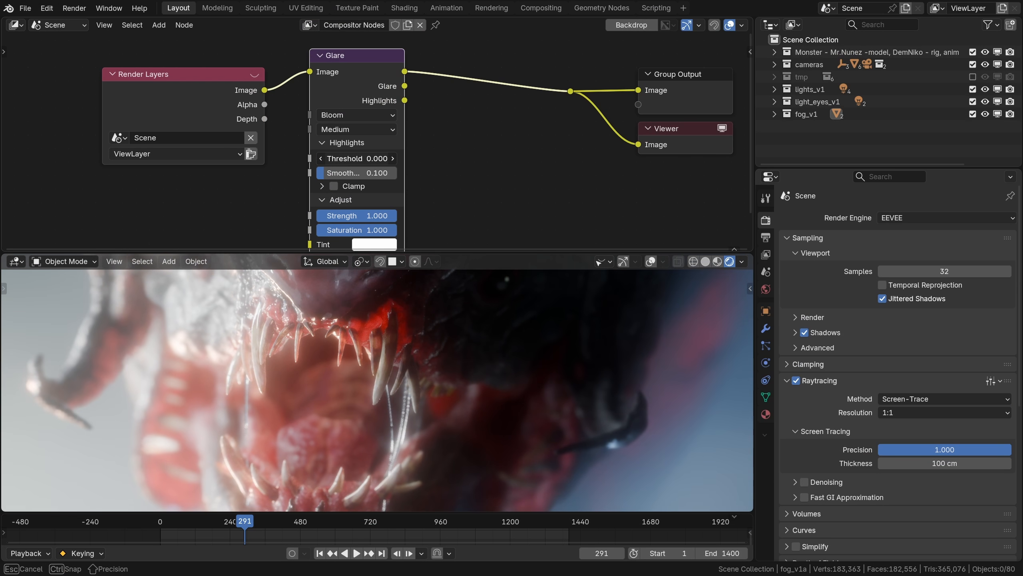
# Raise the Bloom Glare node's Threshold to 3.500 and insert a Chromatic Aberration node after it
pyautogui.moveTo(357, 158); pyautogui.dragTo(399, 159)
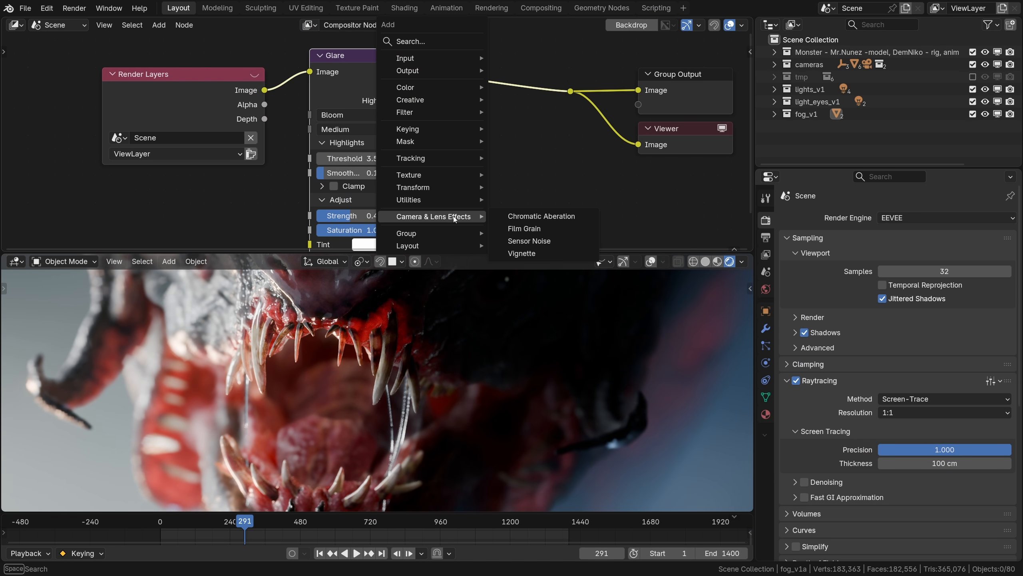
pyautogui.click(519, 216)
pyautogui.click(454, 85)
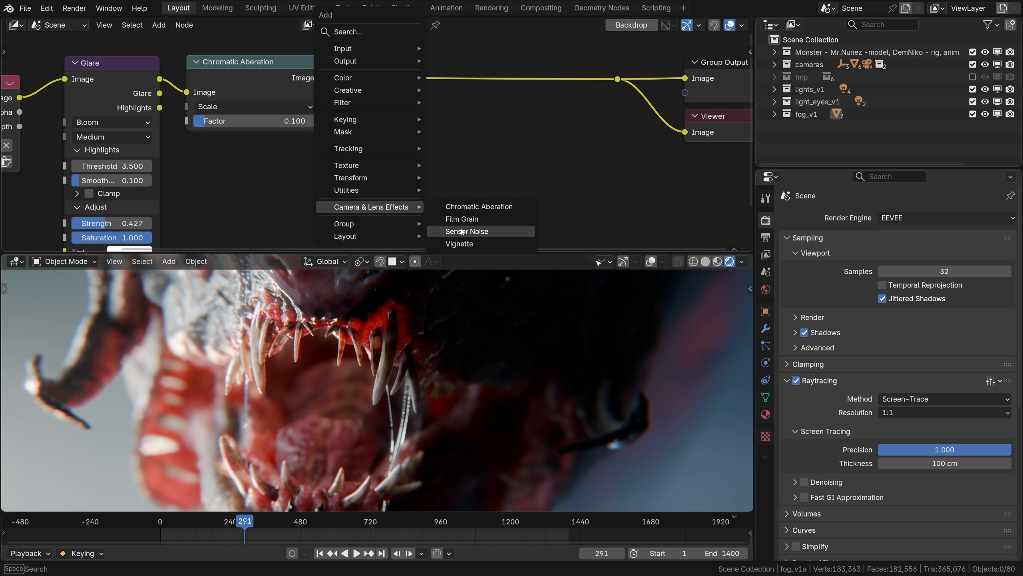
# Insert a Sensor Noise node after Chromatic Aberration and raise its Luminance Noise
pyautogui.click(468, 228)
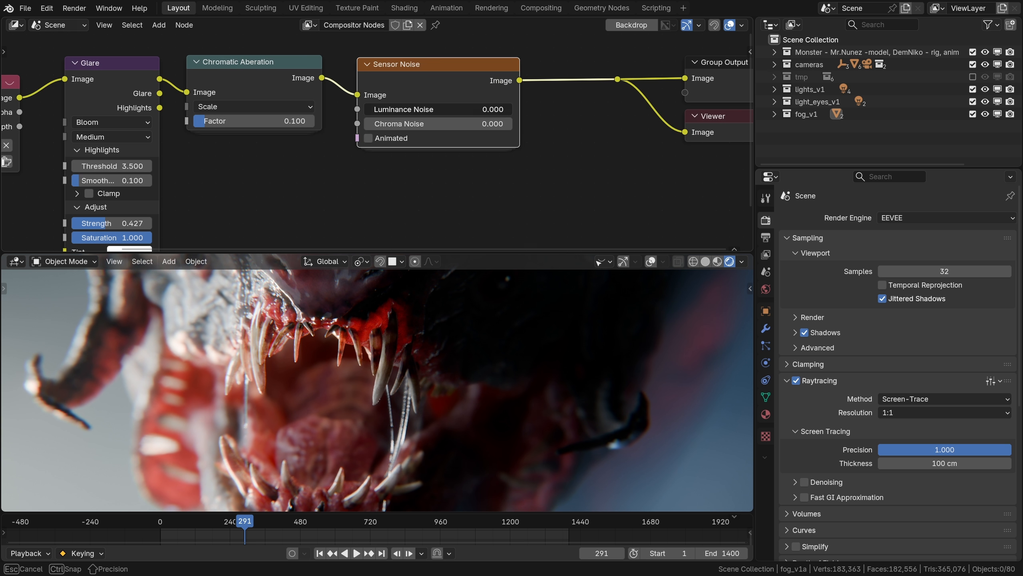
pyautogui.moveTo(390, 110); pyautogui.dragTo(503, 109)
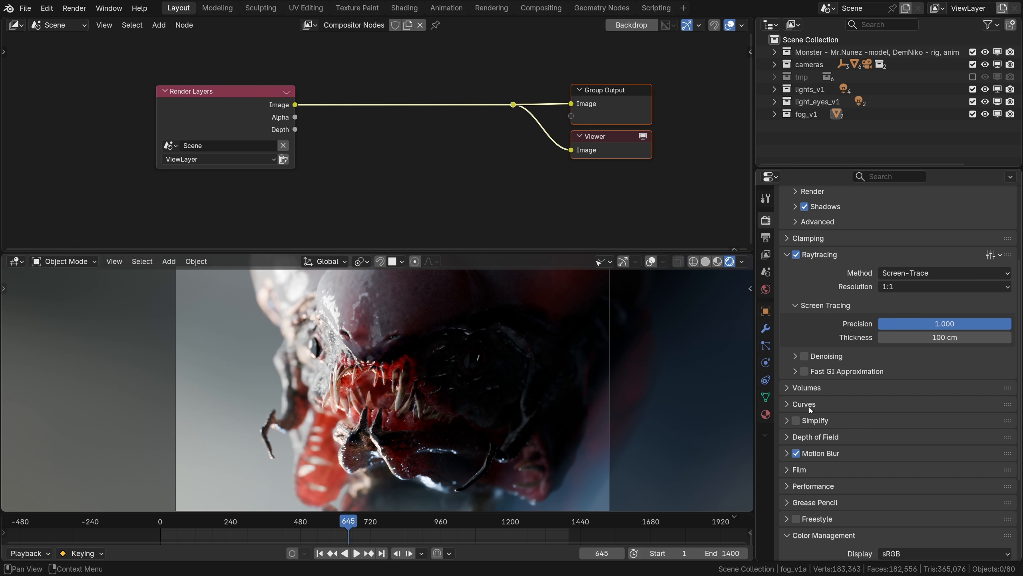
# Review the Motion Blur render settings
pyautogui.click(821, 453)
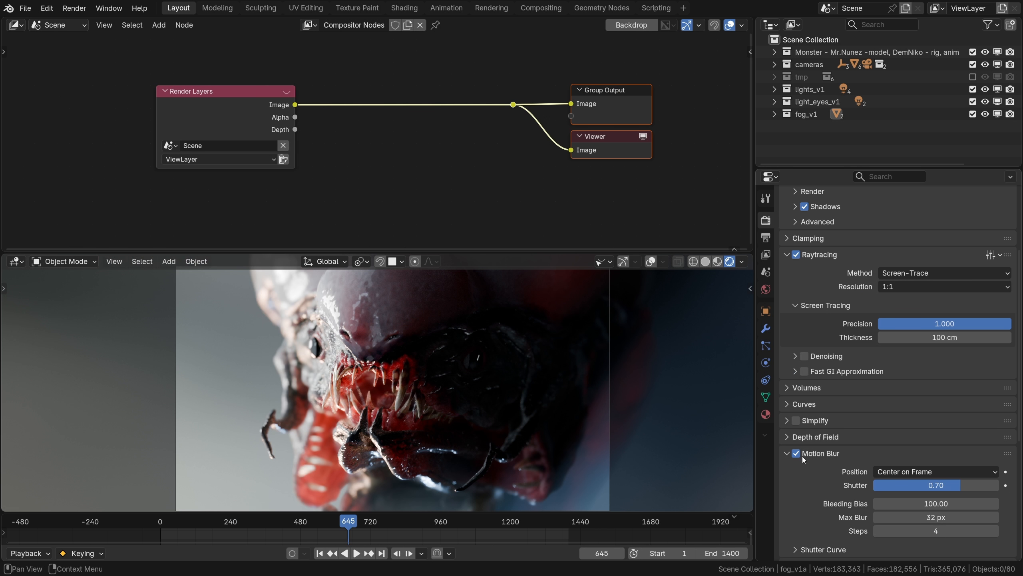
pyautogui.click(848, 452)
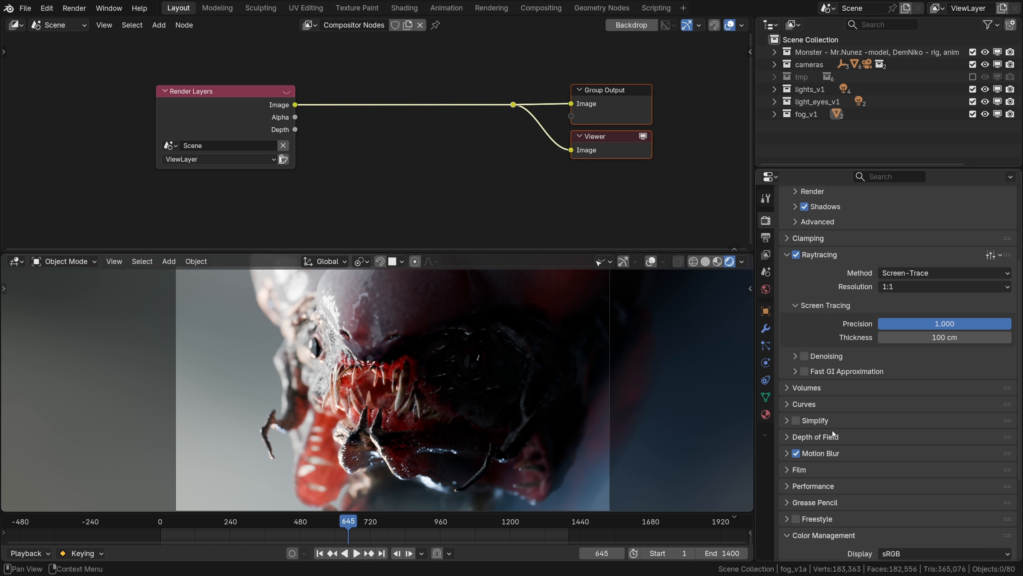
pyautogui.moveTo(936, 442); pyautogui.dragTo(890, 442)
# Render a playblast of the animation and move the playback window of 0001-1400.mp4 aside
pyautogui.click(114, 261)
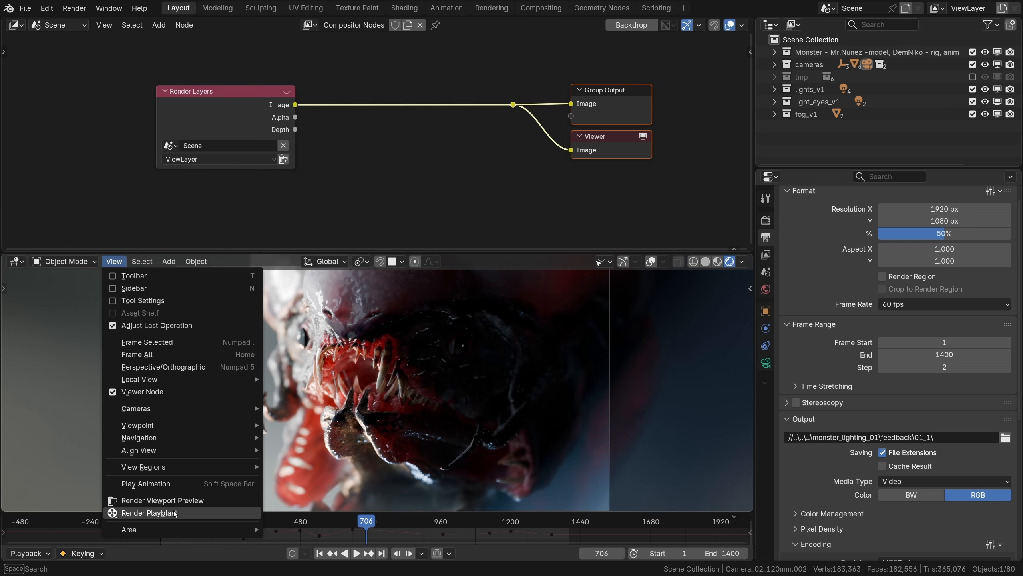
pyautogui.click(174, 513)
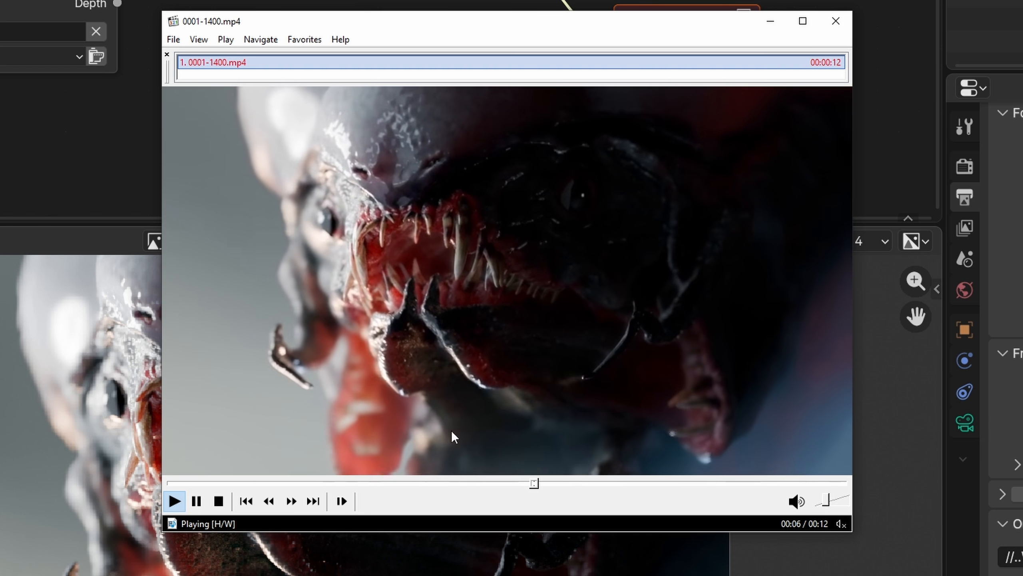
pyautogui.moveTo(459, 12); pyautogui.dragTo(239, 212)
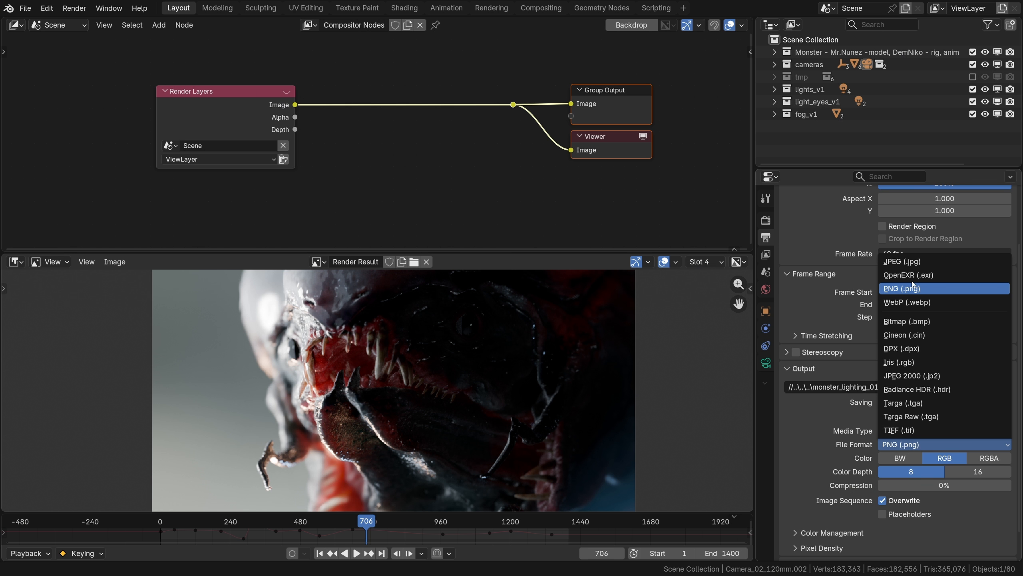
# Set the output file format to OpenEXR with Float (Half) color depth and the DWAA (lossy) codec
pyautogui.click(911, 275)
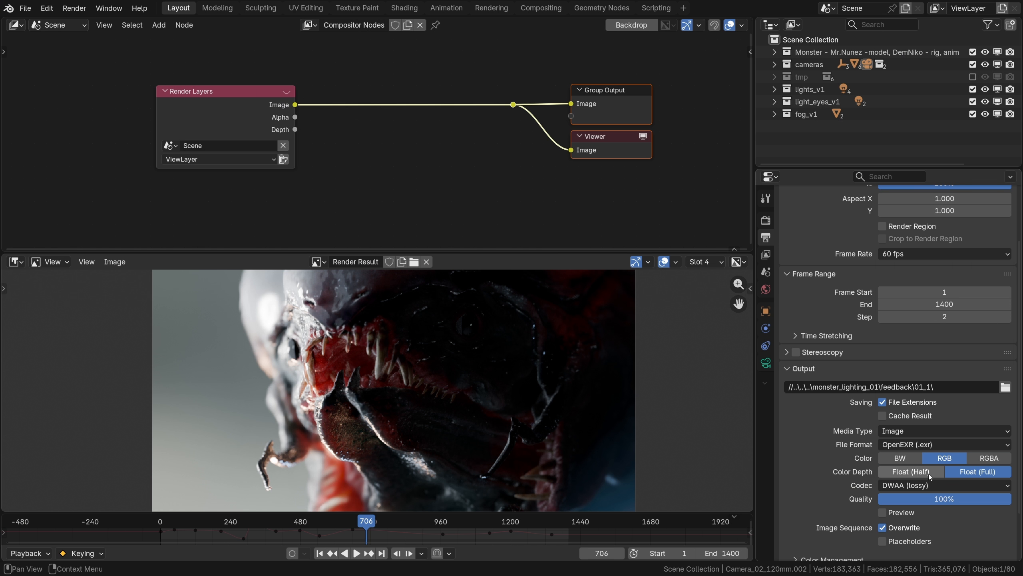
pyautogui.click(928, 488)
pyautogui.click(926, 488)
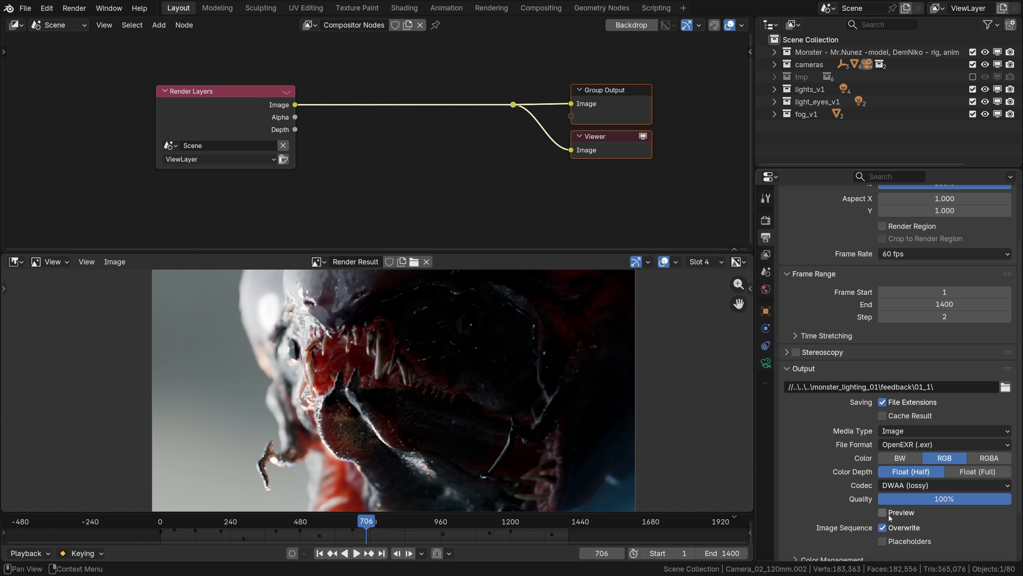
pyautogui.scroll(-3, 878, 508)
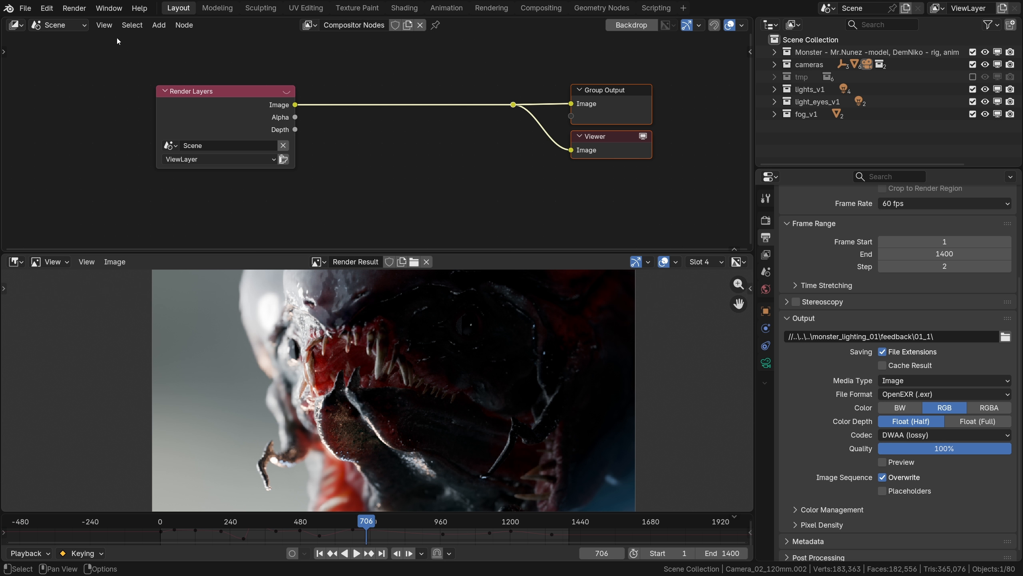
# Start rendering the full animation
pyautogui.click(74, 8)
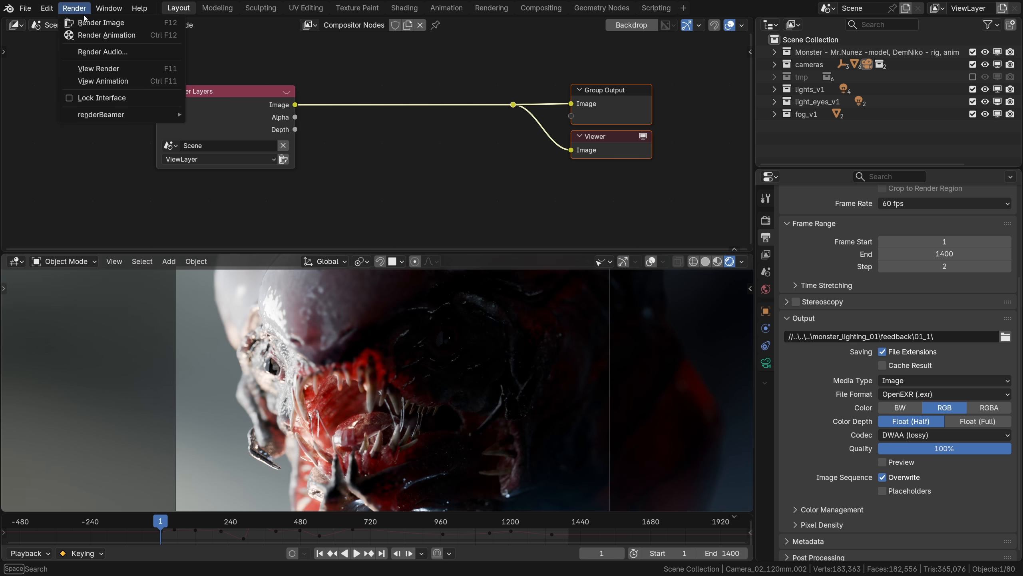
pyautogui.click(114, 37)
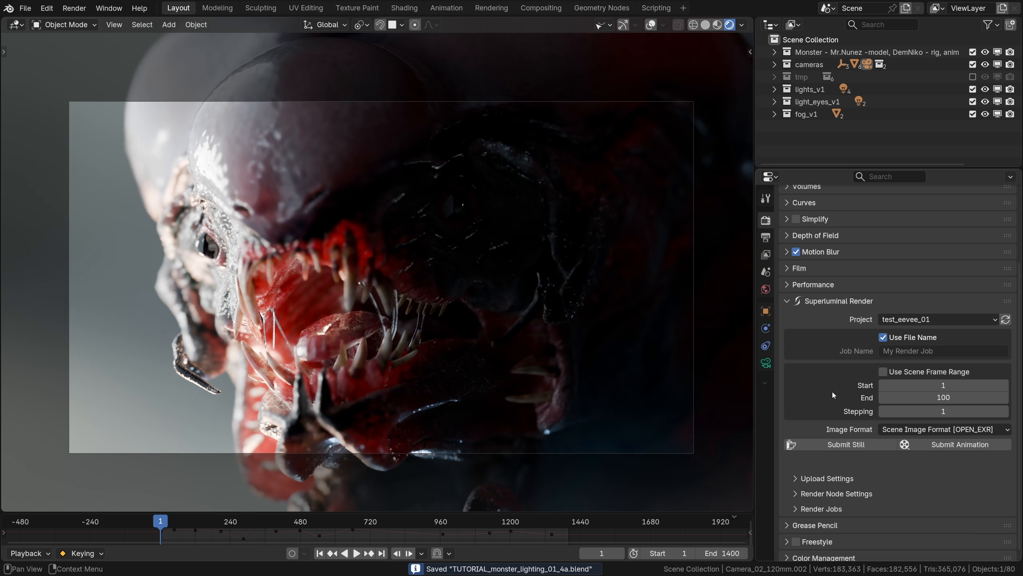
# Submit the animation to the test_eevee_01 project on the Superluminal render farm and move the upload console window aside
pyautogui.click(825, 478)
pyautogui.click(937, 440)
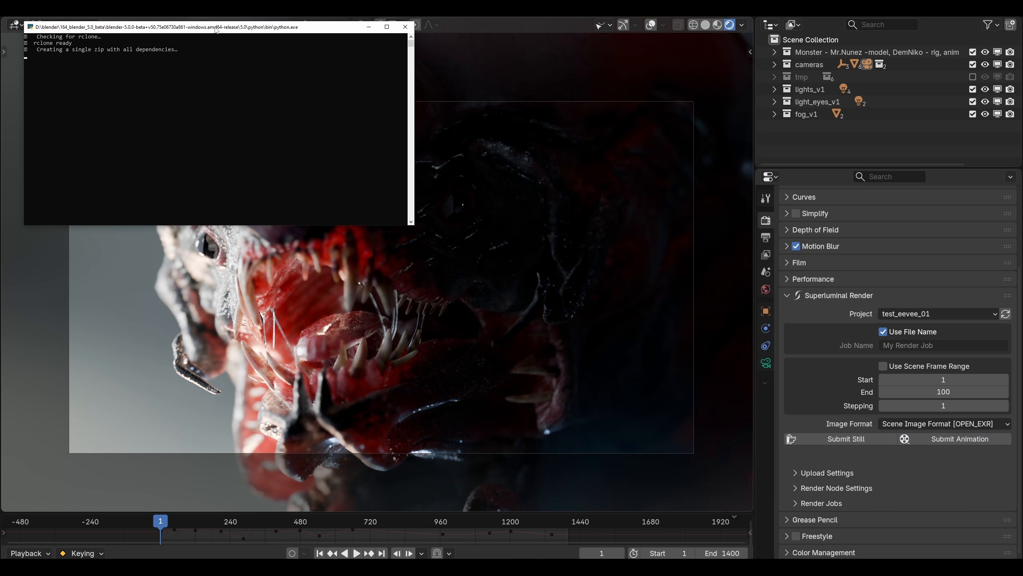
pyautogui.moveTo(216, 31); pyautogui.dragTo(398, 200)
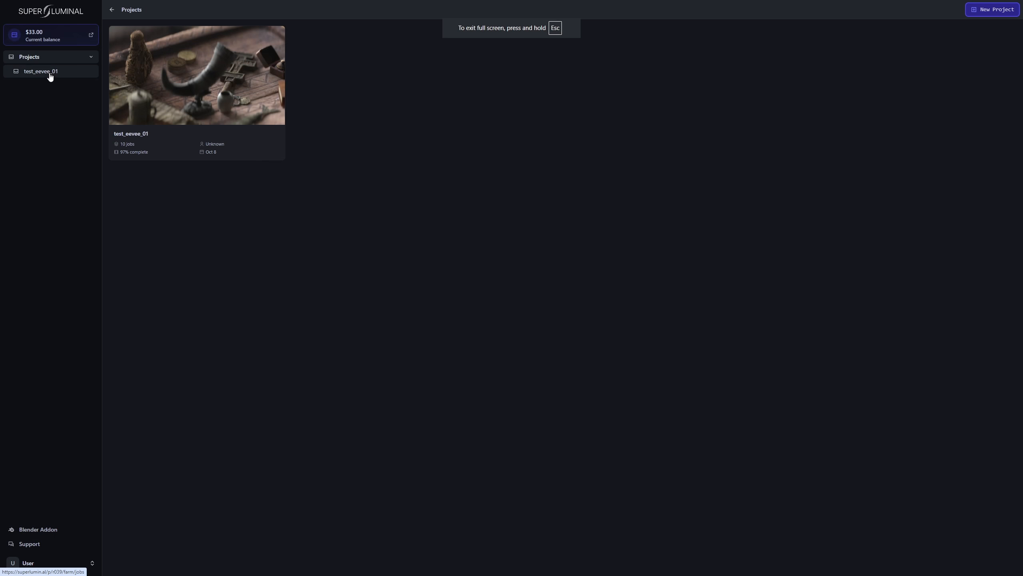
# Switch to the Superluminal web app, open the TUTORIAL_monster_lighting_01_4a job in project test_eevee_01 and inspect its frames
pyautogui.click(50, 72)
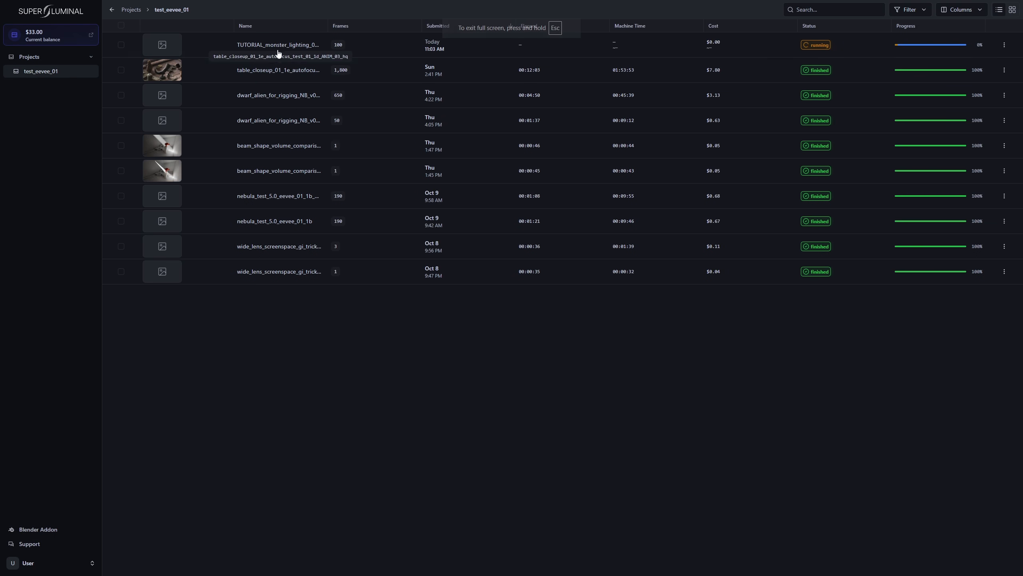
pyautogui.click(417, 48)
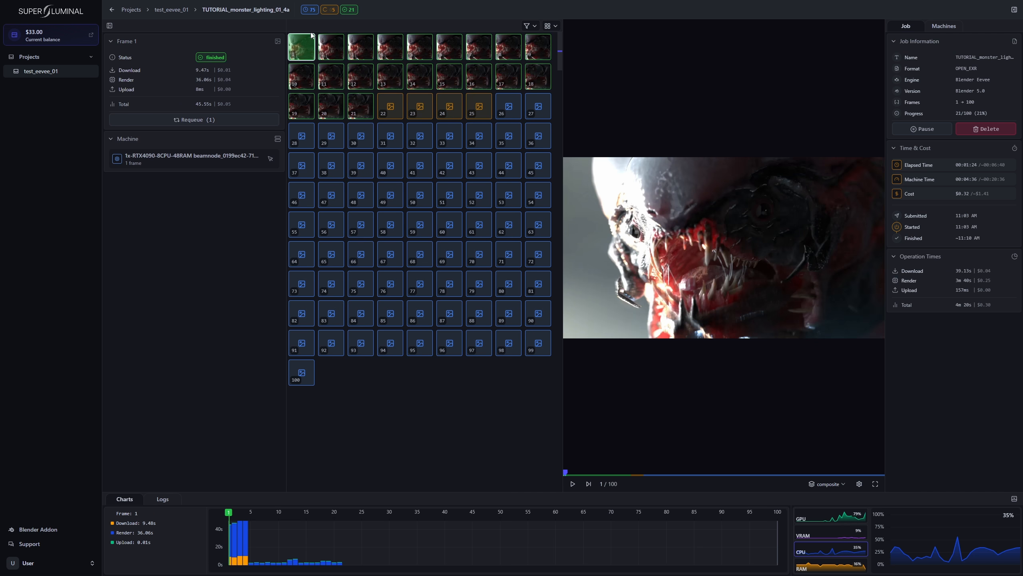
pyautogui.click(397, 111)
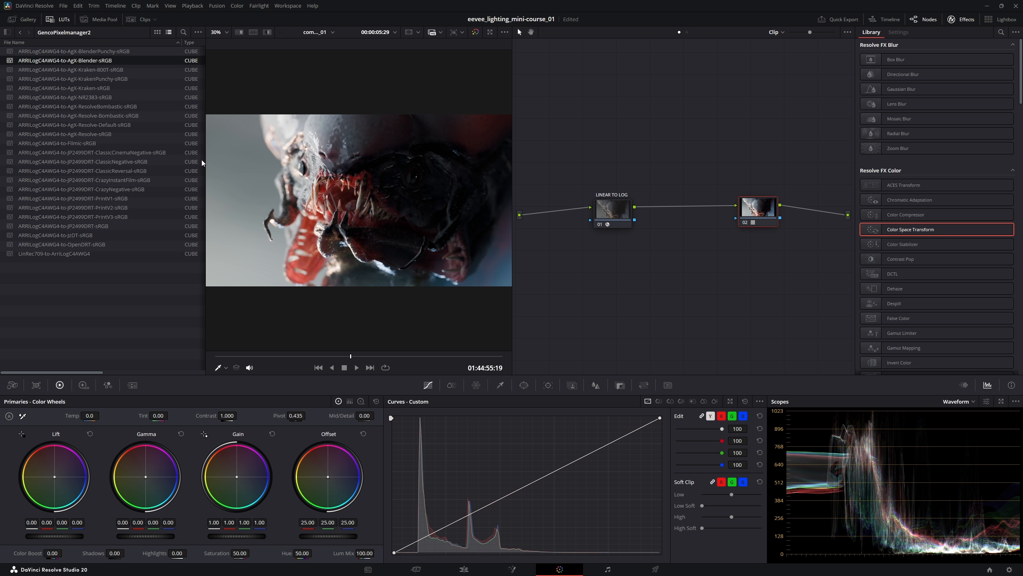
# In DaVinci Resolve, try AgX, Filmic and JP2499DRT LUTs on node 02, finishing with ARRILogC4AWG4-to-JP2499DRT-ClassicReversal-sRGB
pyautogui.doubleClick(109, 70)
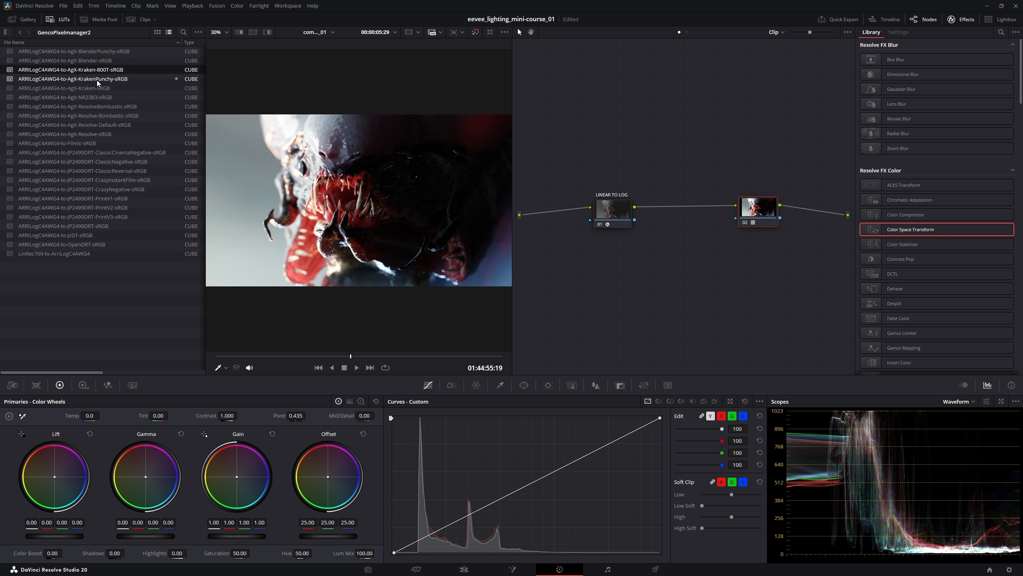
pyautogui.doubleClick(90, 97)
pyautogui.doubleClick(88, 107)
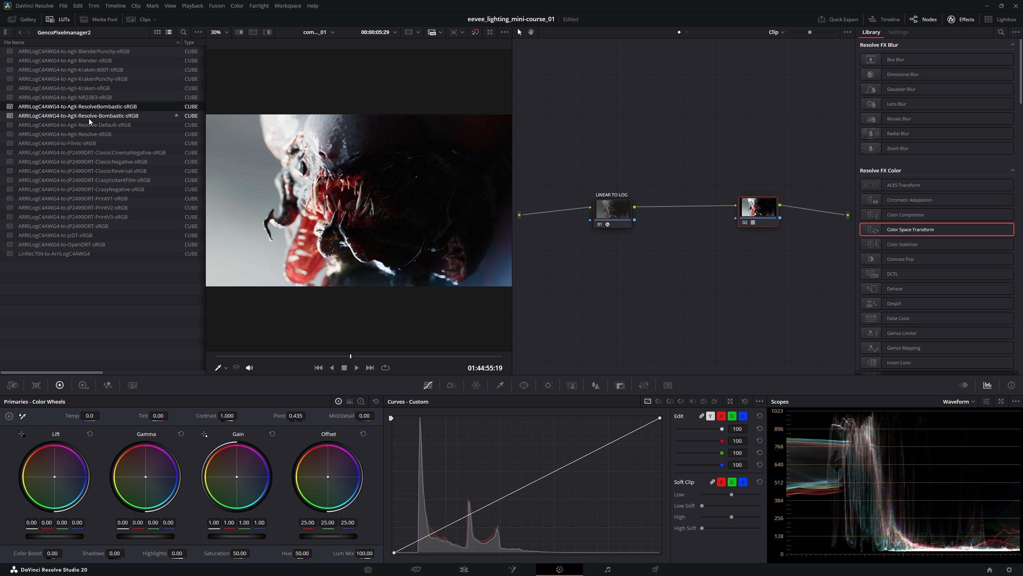
pyautogui.doubleClick(90, 144)
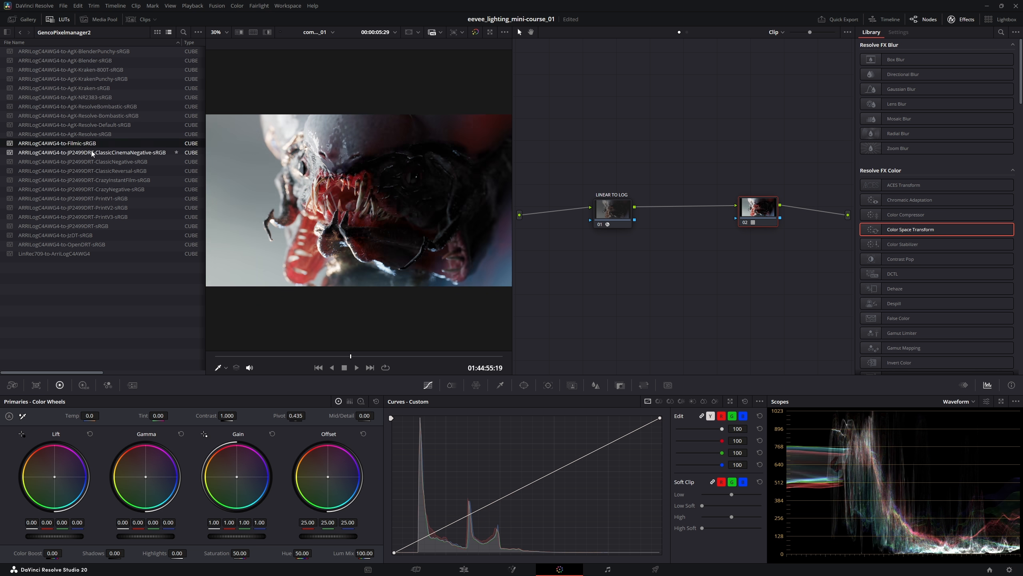
pyautogui.doubleClick(92, 152)
pyautogui.doubleClick(90, 161)
pyautogui.doubleClick(93, 171)
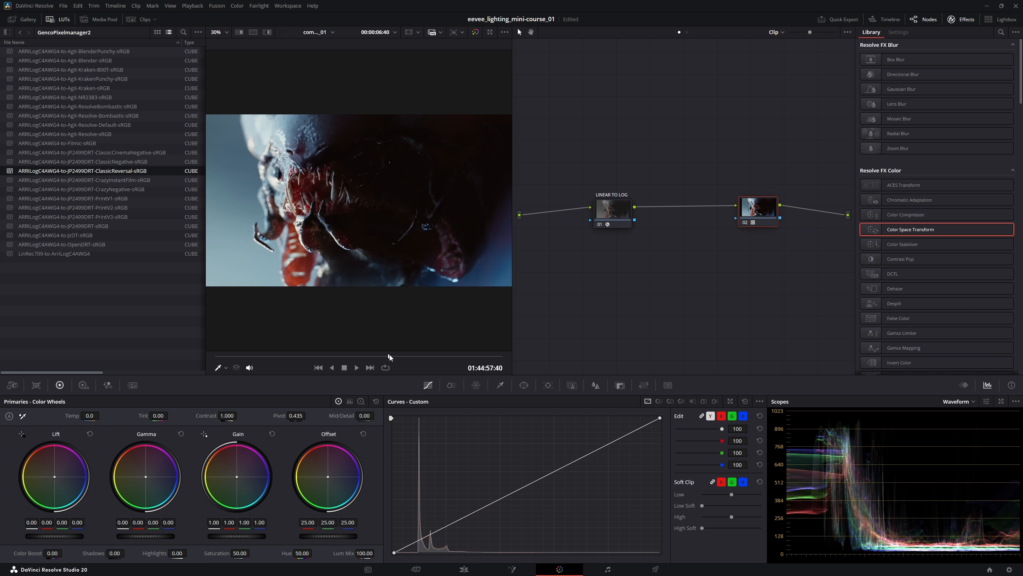
# Scrub through the creature footage with the LUT applied and through the Fusion composition containing the BrightnessContrast node
pyautogui.click(438, 356)
pyautogui.moveTo(441, 358); pyautogui.dragTo(285, 356)
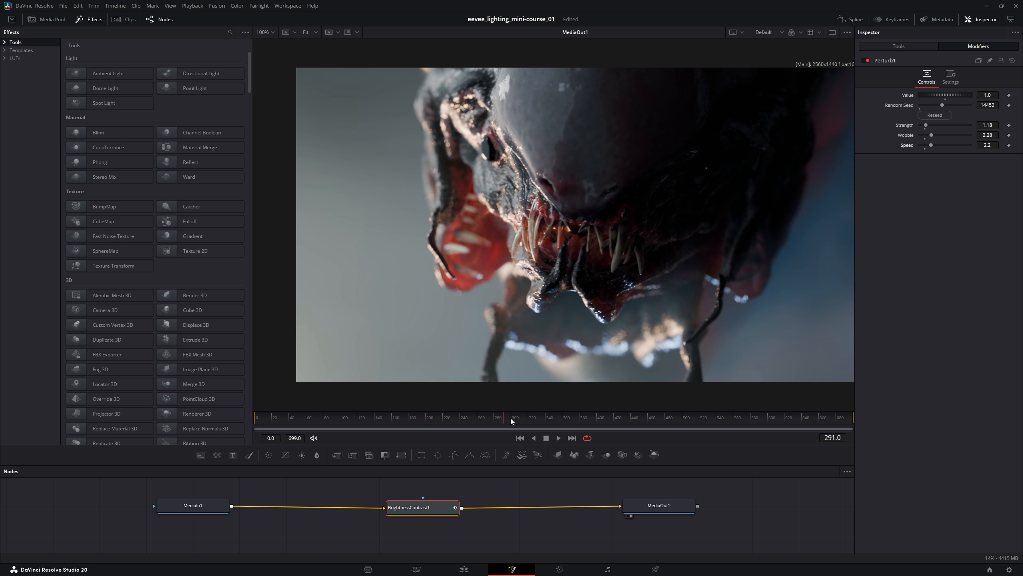
pyautogui.moveTo(510, 418); pyautogui.dragTo(353, 409)
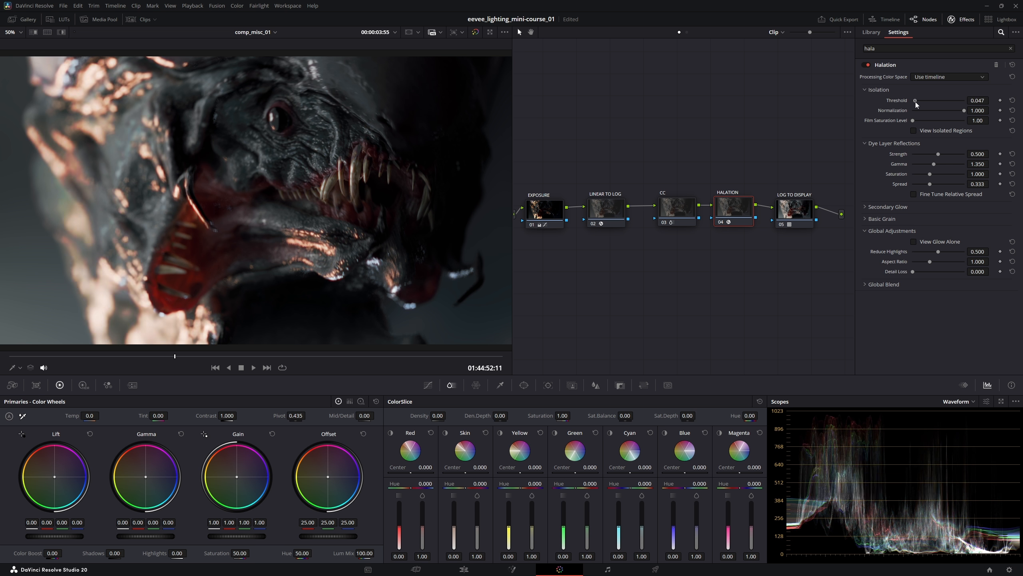